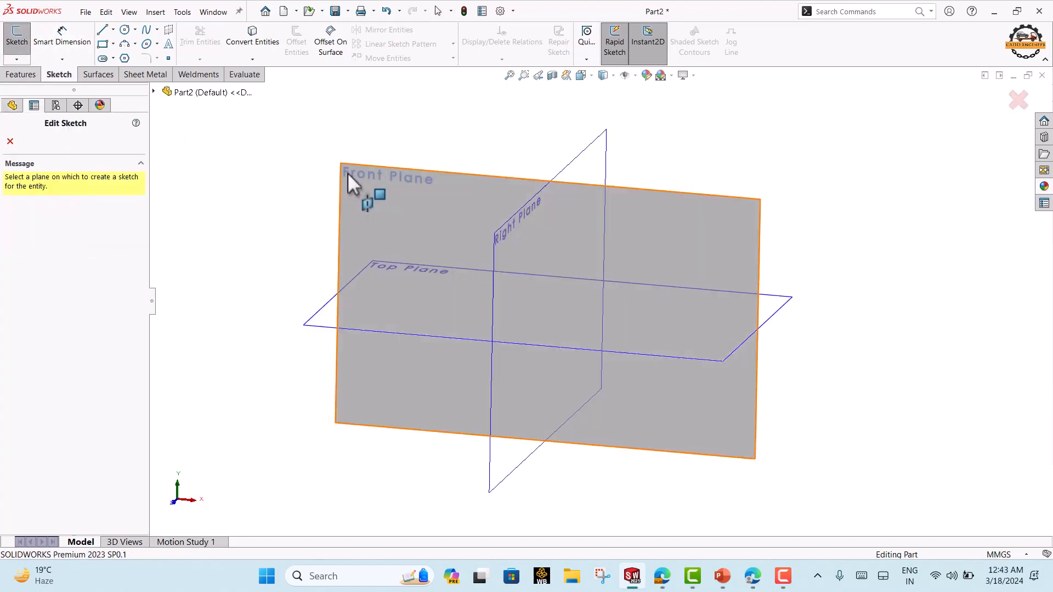
# Start a sketch on the Front Plane and draw a vertical centerline about 62 mm long down to the origin
pyautogui.click(354, 173)
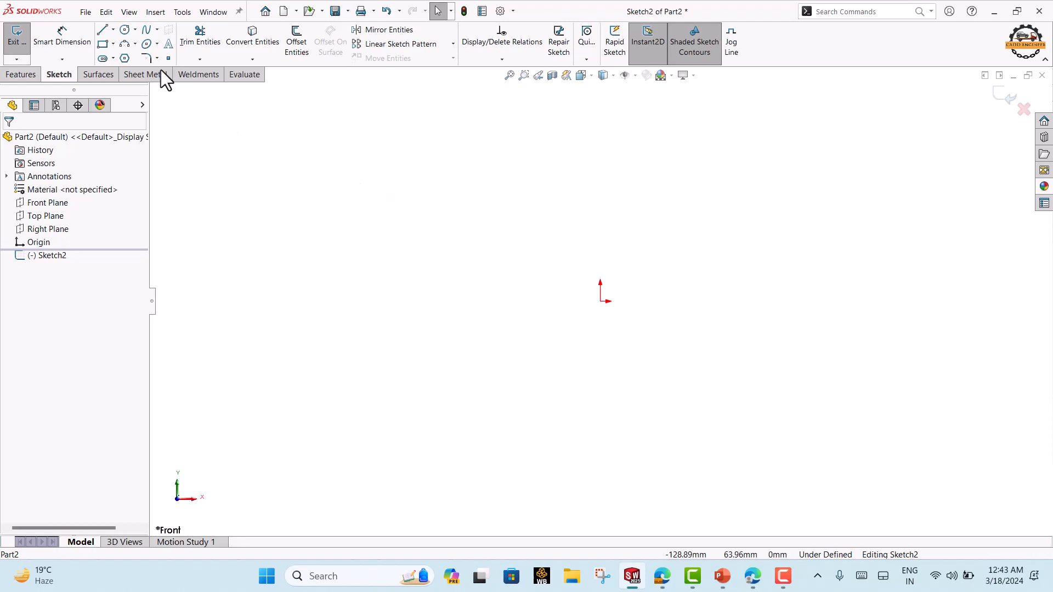
pyautogui.click(114, 31)
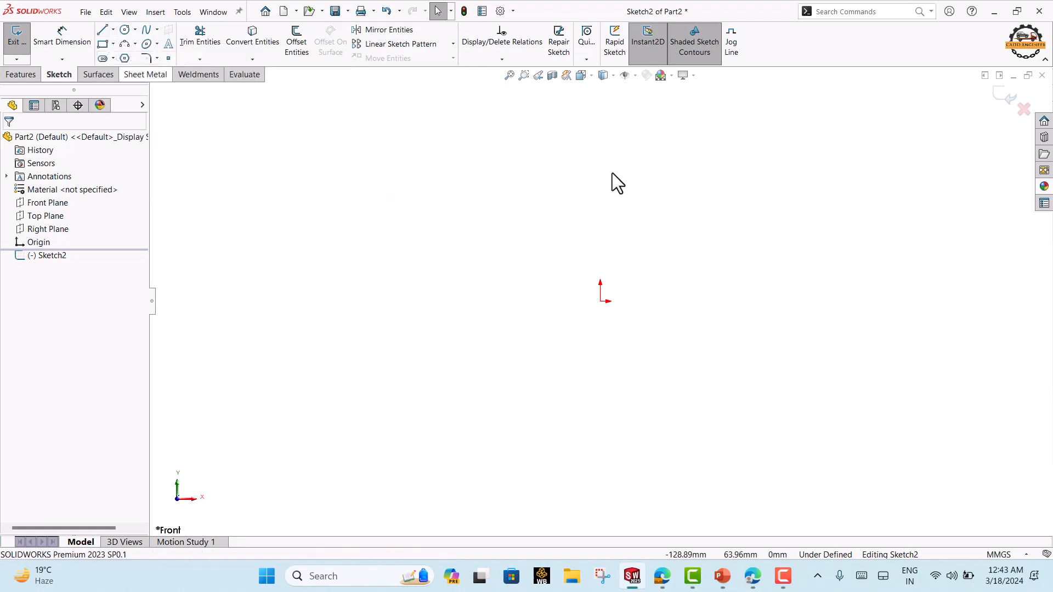
pyautogui.click(600, 126)
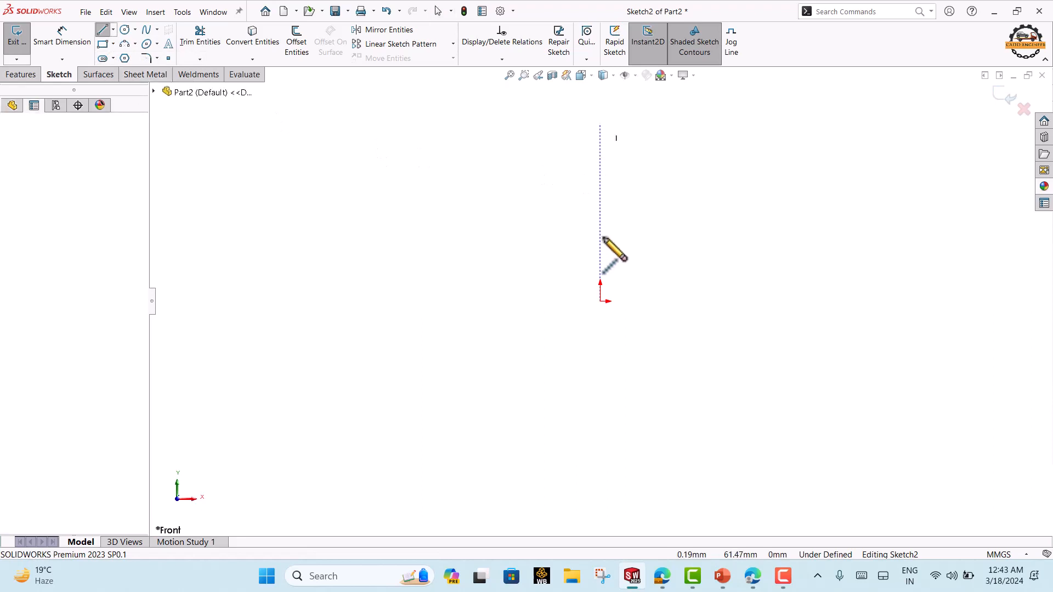
pyautogui.click(599, 300)
pyautogui.click(601, 301)
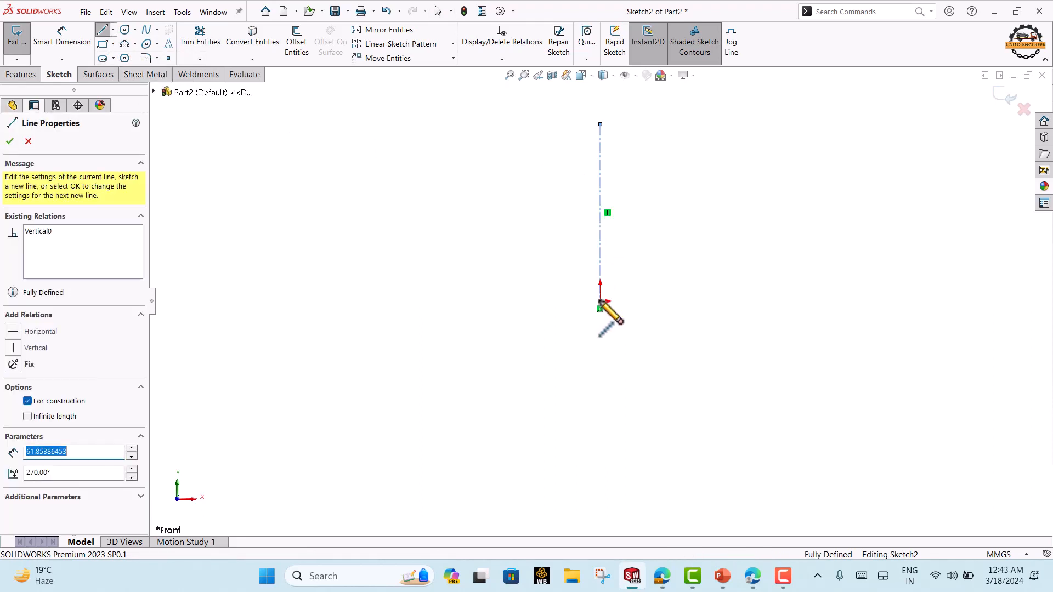
pyautogui.press('Escape')
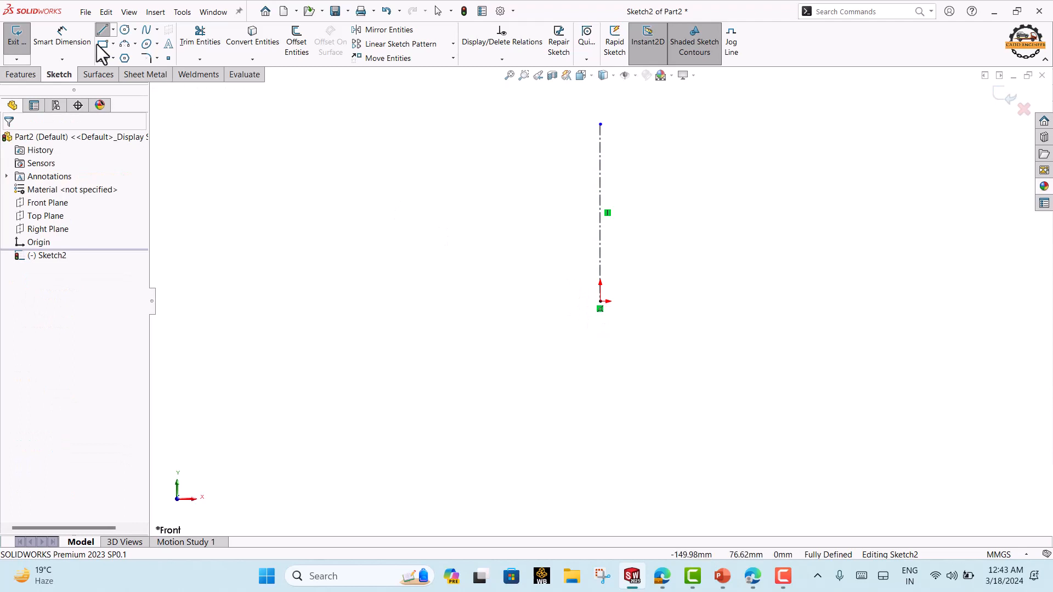
# Draw a short horizontal line beside the centerline, on its negative X side at roughly mid-height
pyautogui.press('l')
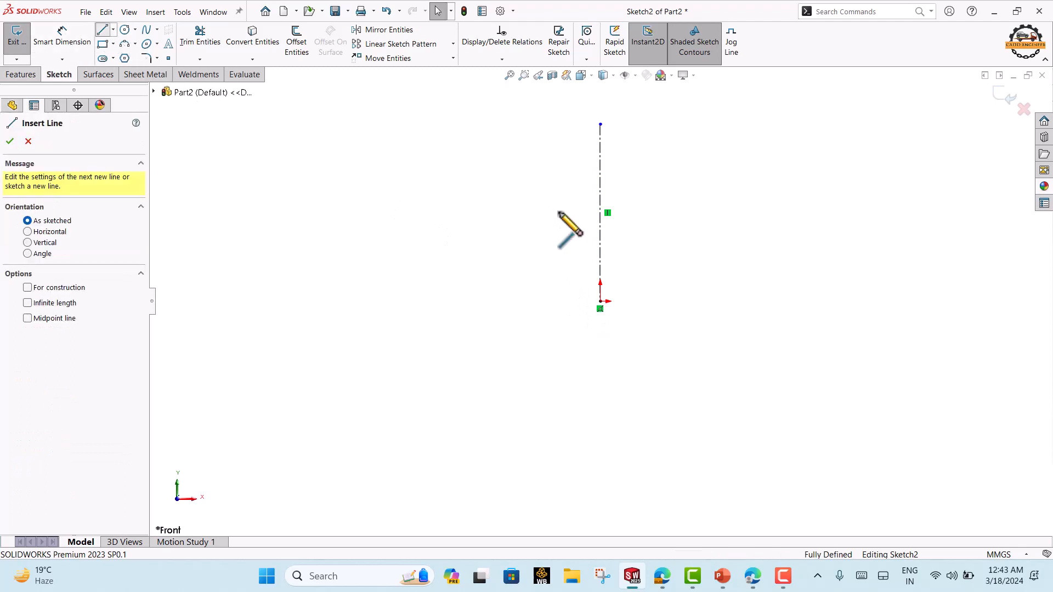
pyautogui.click(542, 194)
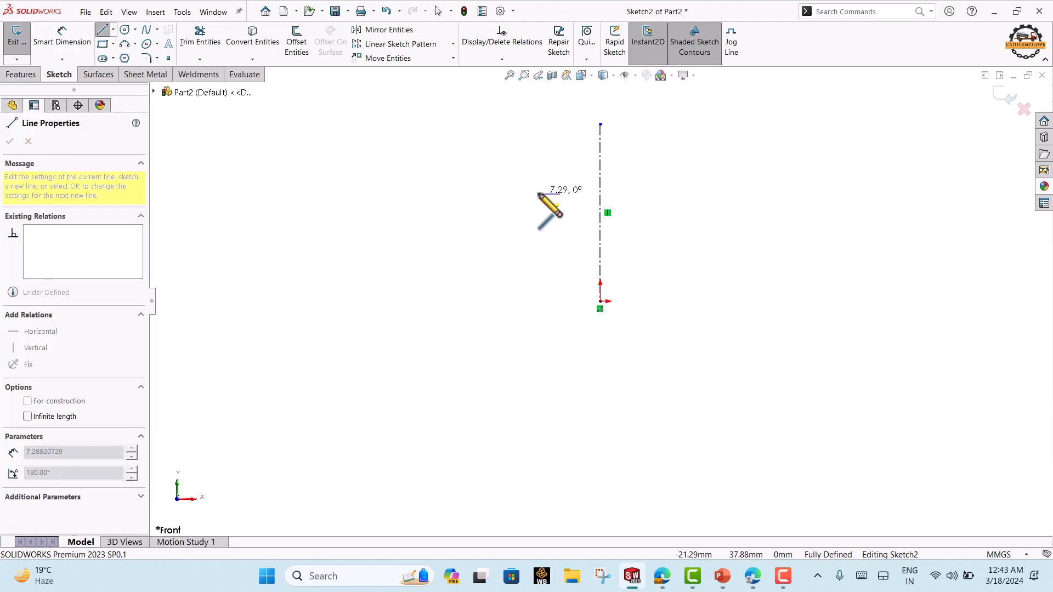
pyautogui.doubleClick(537, 194)
pyautogui.press('Escape')
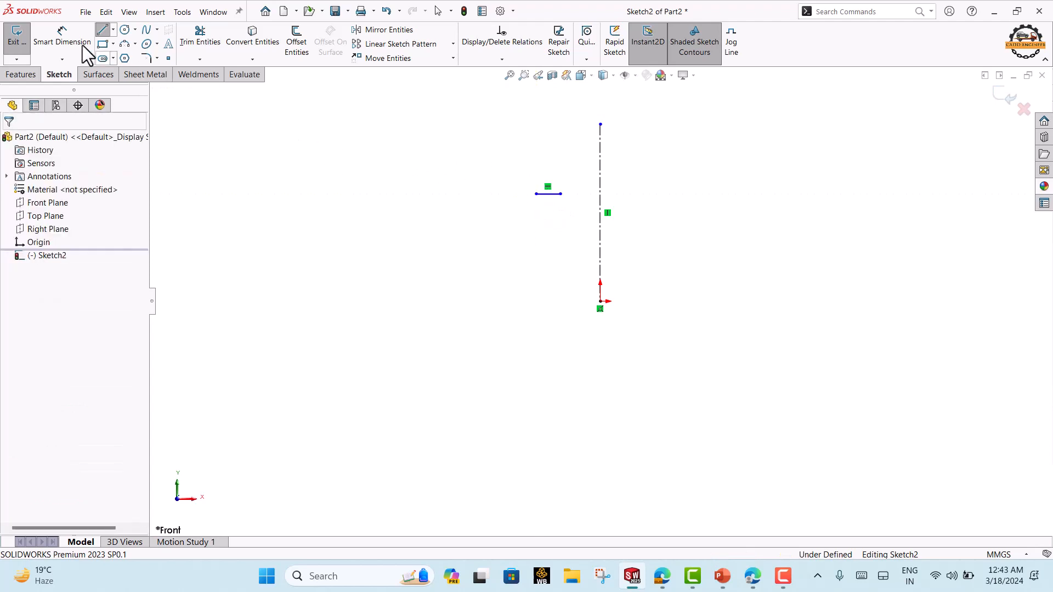
# Add a 50 mm diametric dimension between the short line's outer endpoint and the centerline
pyautogui.click(87, 51)
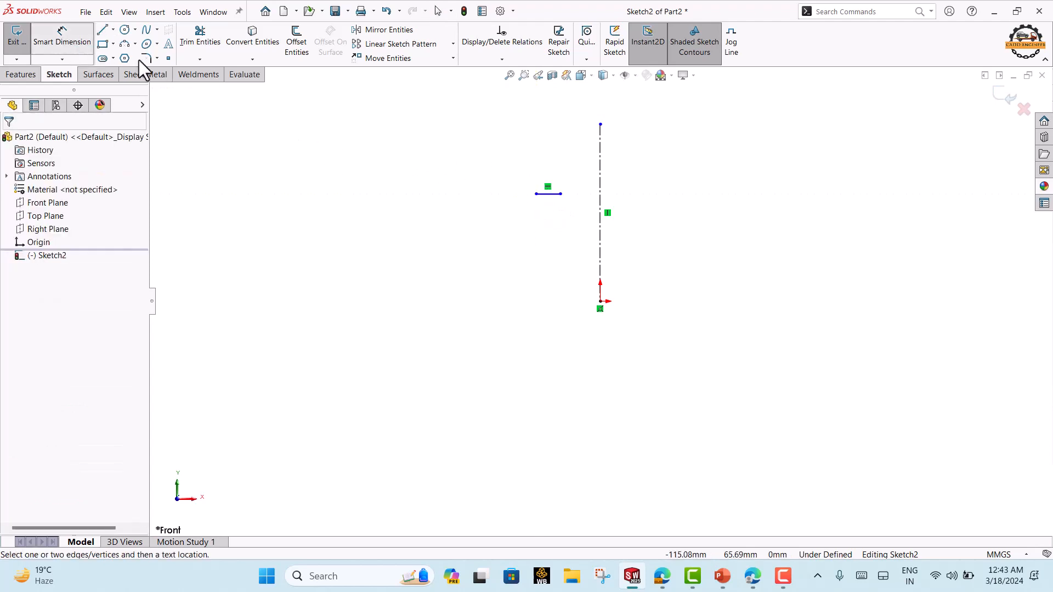
pyautogui.click(536, 194)
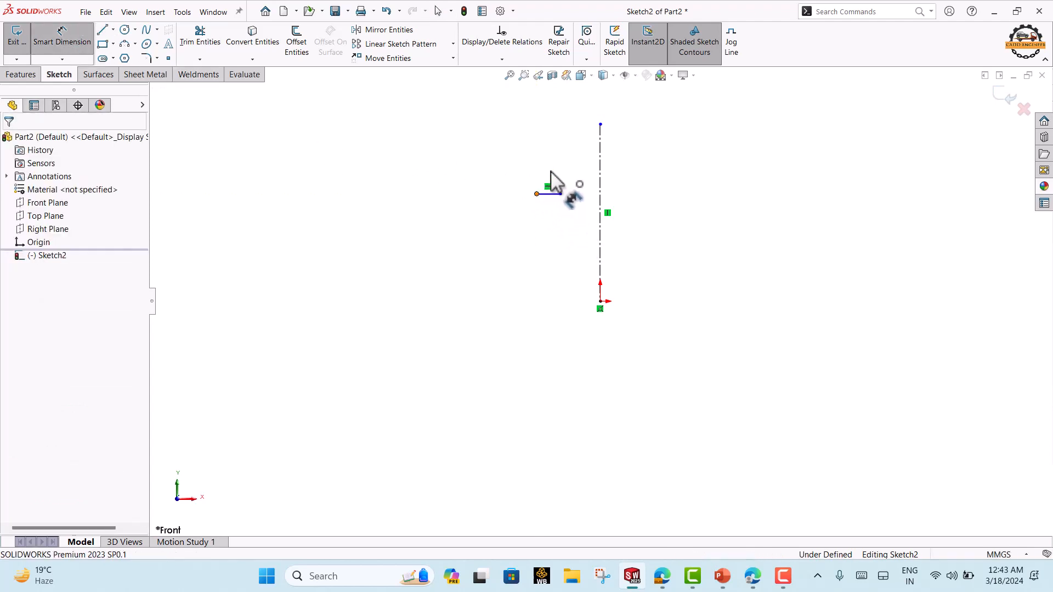
pyautogui.click(601, 172)
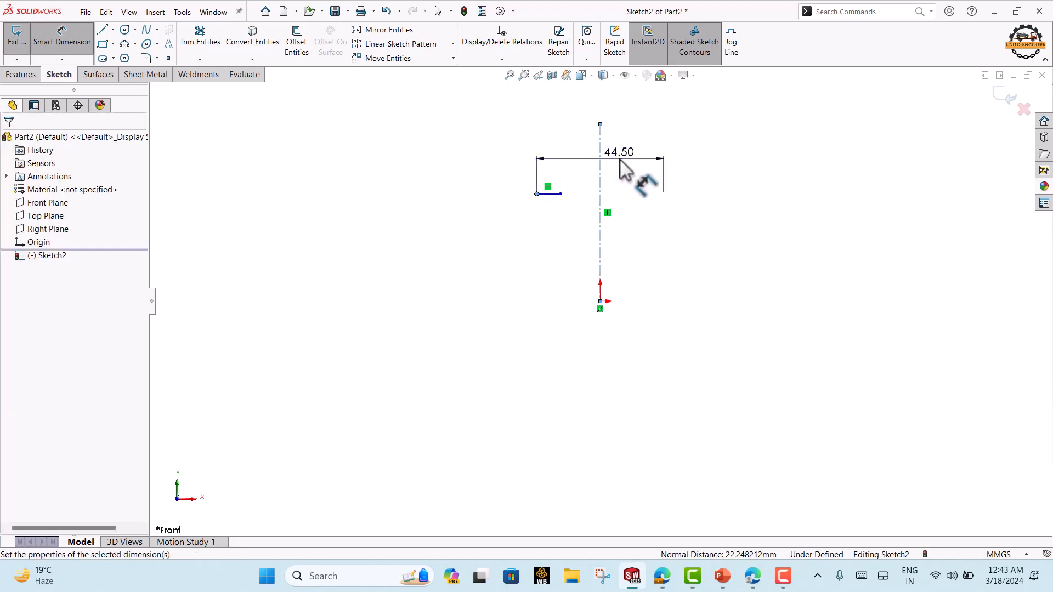
pyautogui.click(620, 159)
pyautogui.write('50')
pyautogui.press('Return')
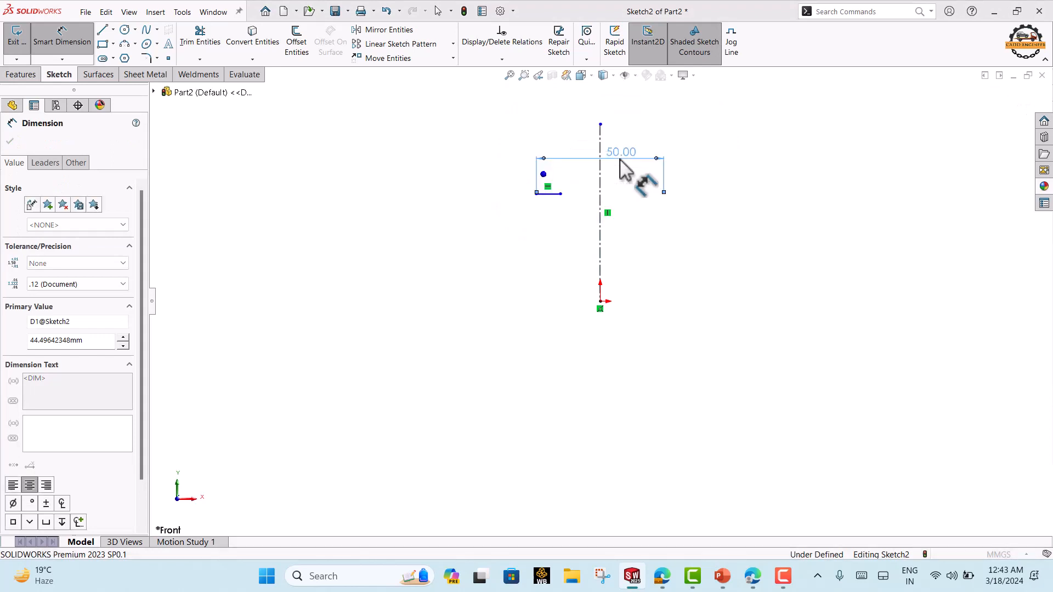
pyautogui.click(550, 241)
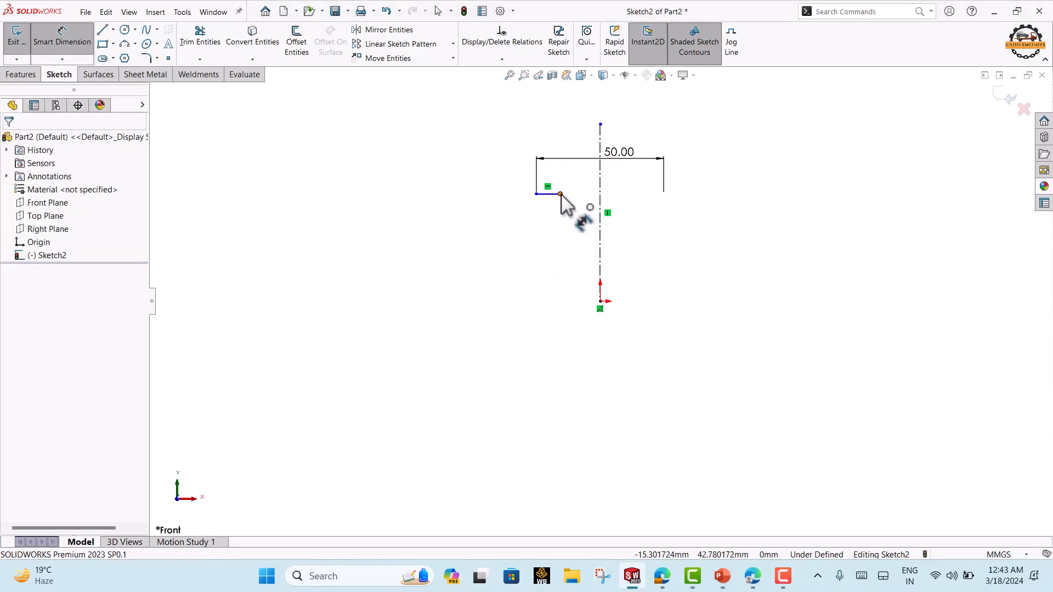
# Dimension the short line's height above the origin as 38 mm
pyautogui.click(601, 302)
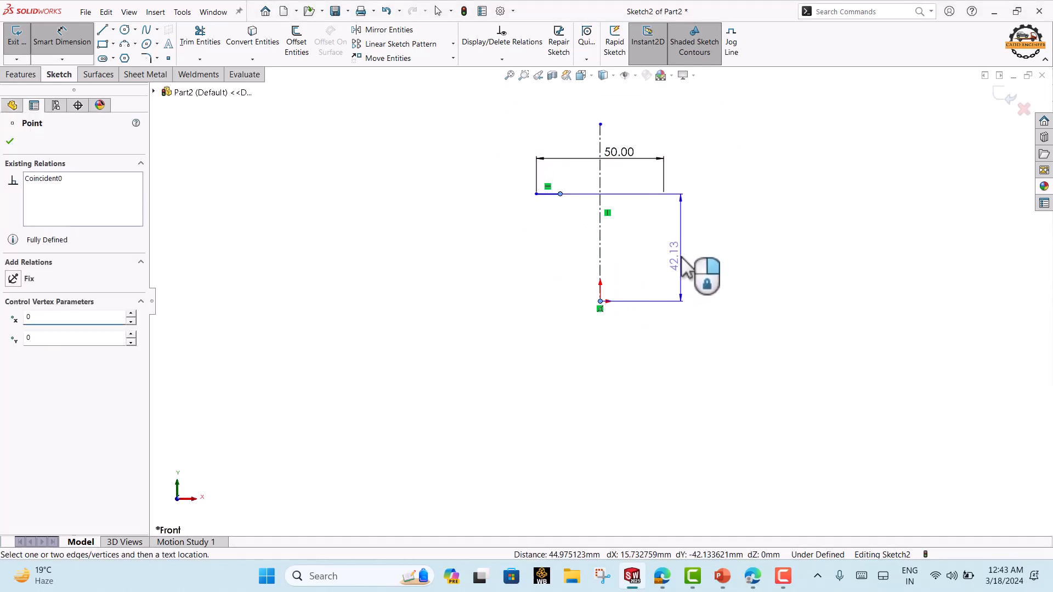
pyautogui.click(681, 257)
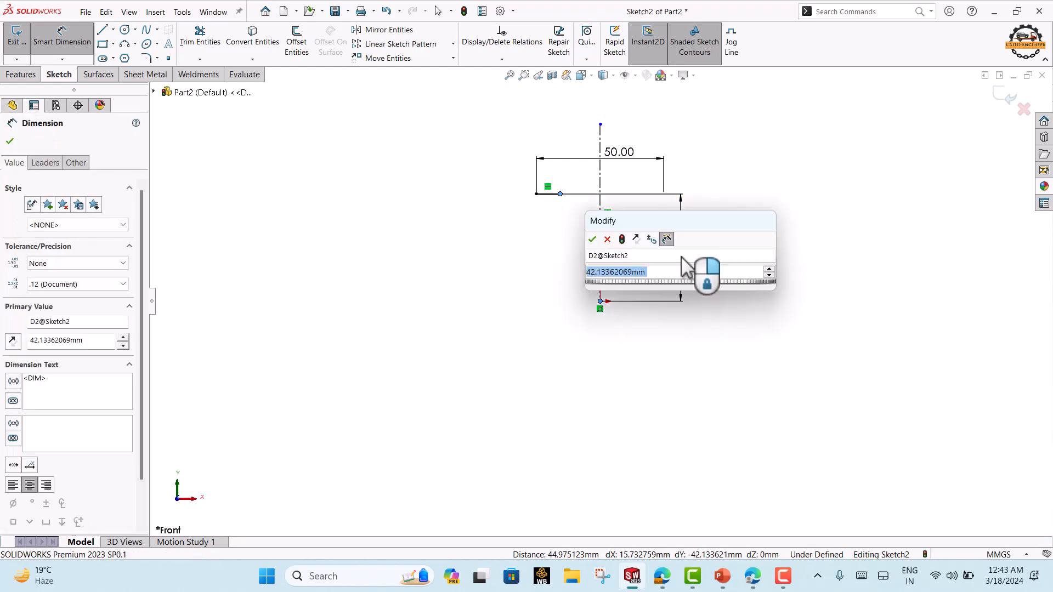
pyautogui.write('40')
pyautogui.press('Return')
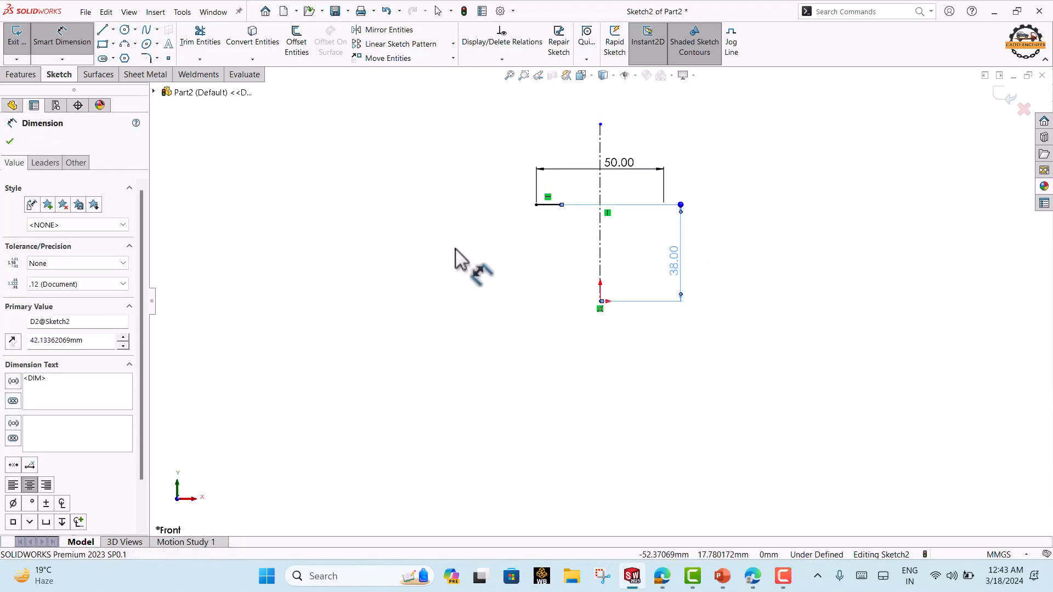
pyautogui.click(455, 250)
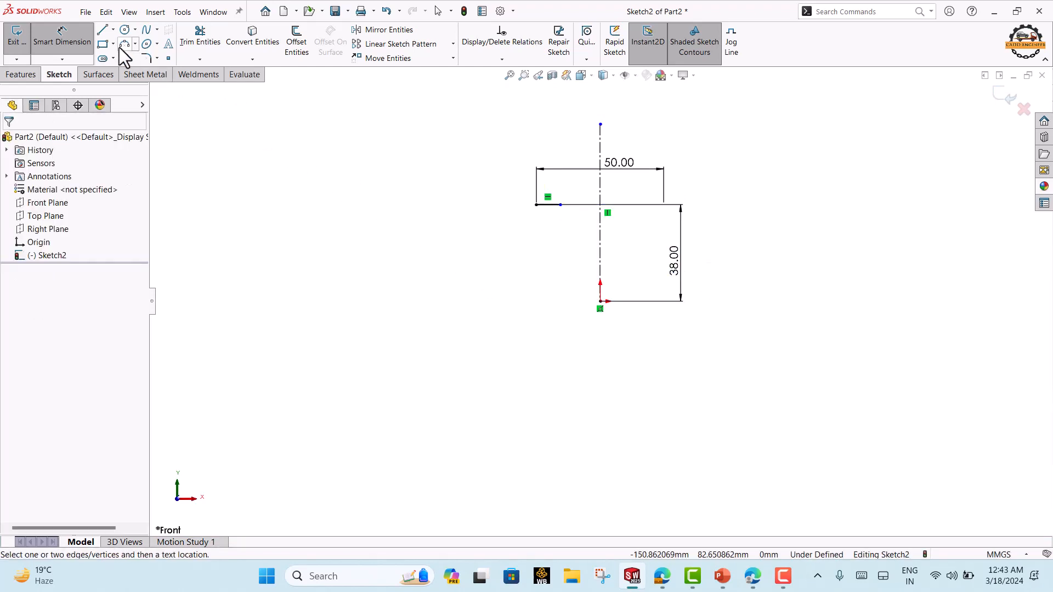
# Draw the upper stepped outline from the short line's outer end: about 6 mm down, 28 mm out, 3 mm down, 15 mm out, 9.5 mm down
pyautogui.press('l')
pyautogui.click(536, 205)
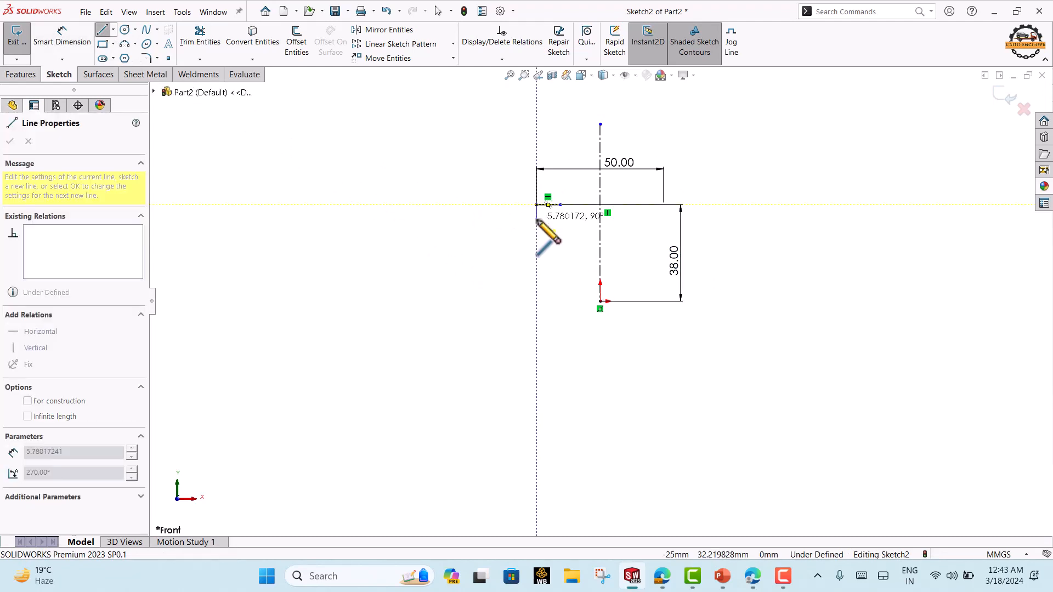
pyautogui.click(536, 219)
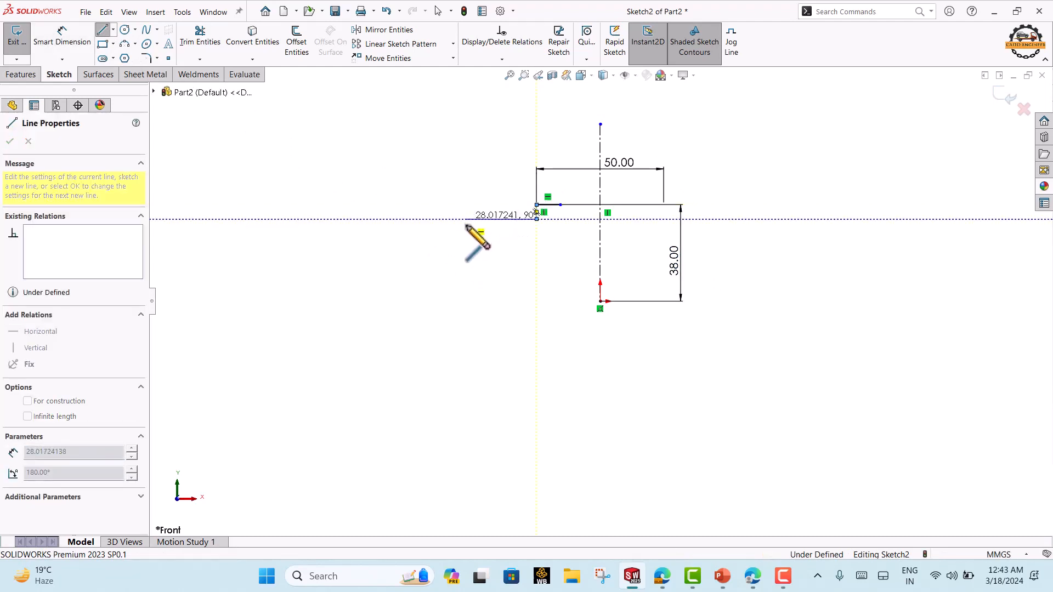
pyautogui.click(466, 219)
pyautogui.click(465, 227)
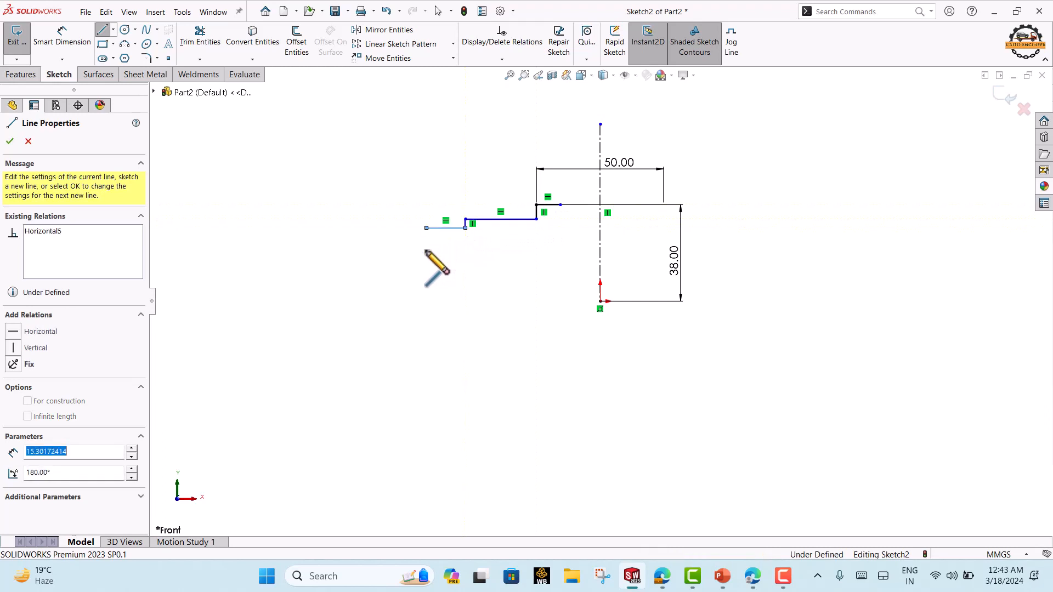
pyautogui.click(427, 227)
pyautogui.click(427, 252)
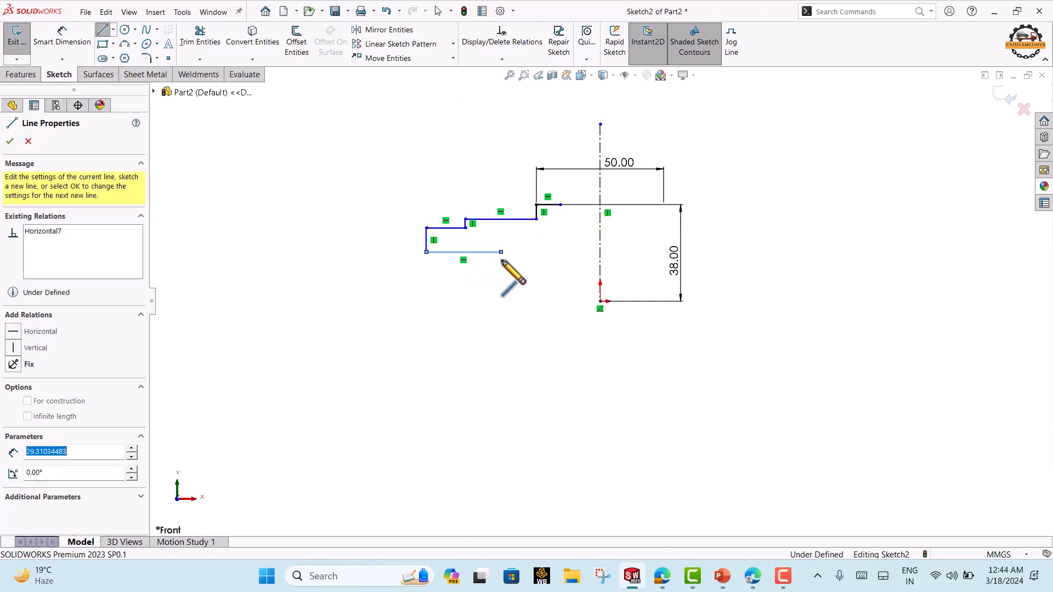
# Close the profile with underside steps about 29 mm in, 5 mm down, 8 mm in, 10 mm down, 16 mm in, and up to the short line
pyautogui.click(500, 264)
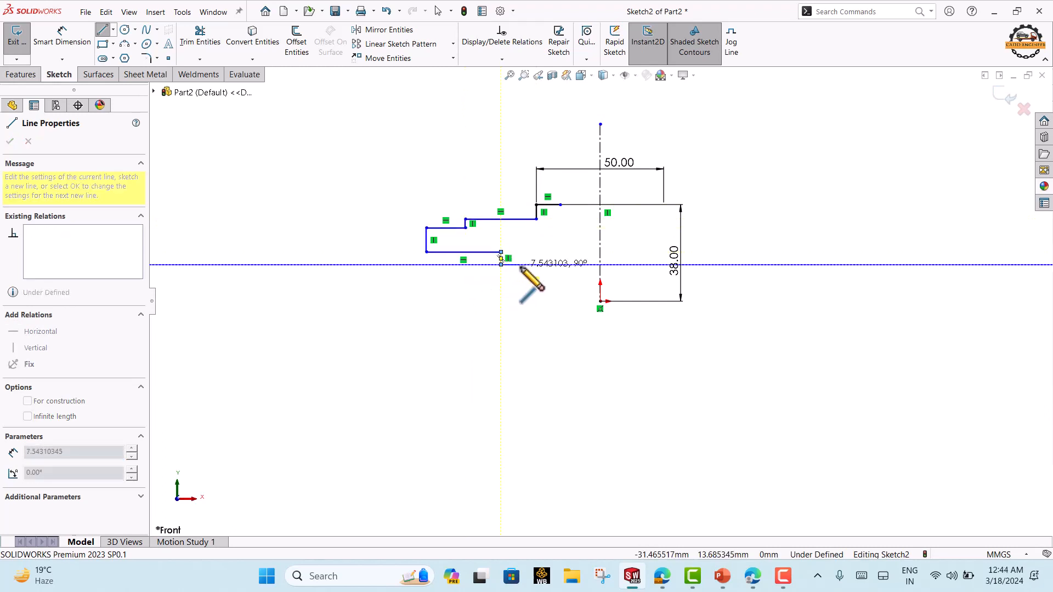
pyautogui.click(500, 264)
pyautogui.click(520, 264)
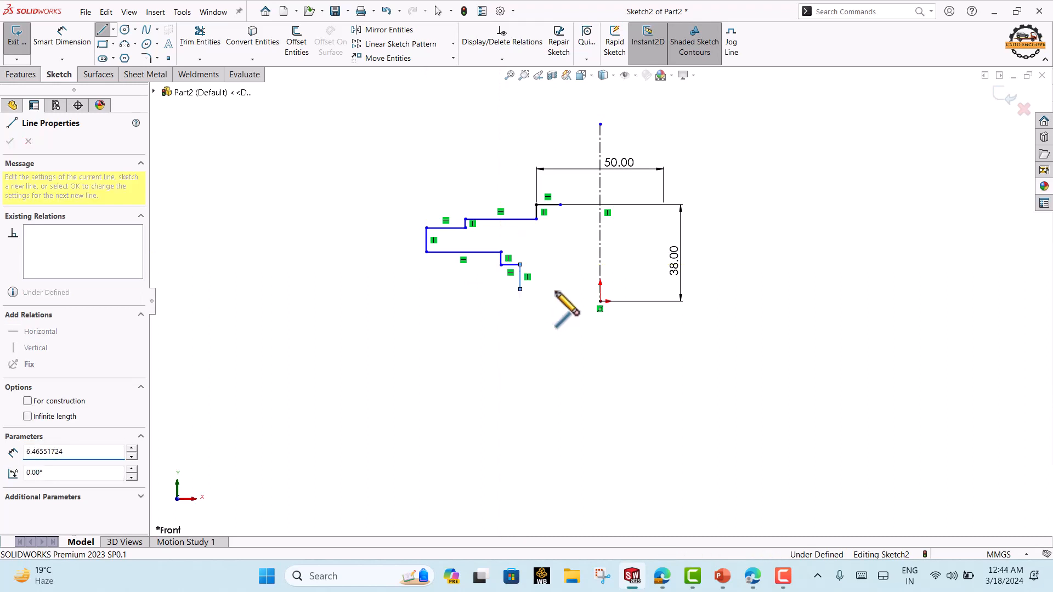
pyautogui.click(560, 289)
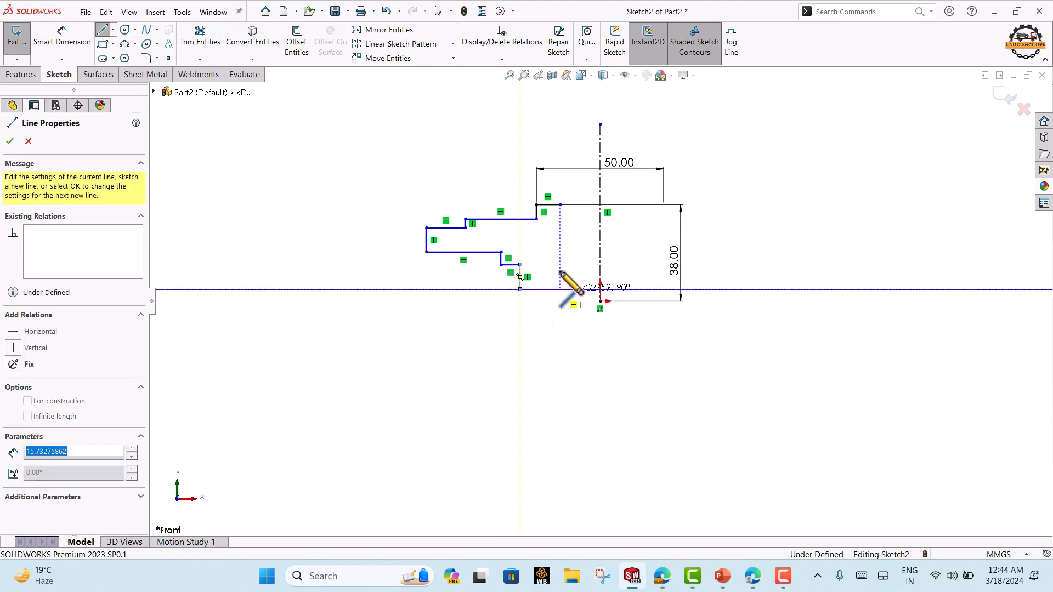
pyautogui.click(560, 205)
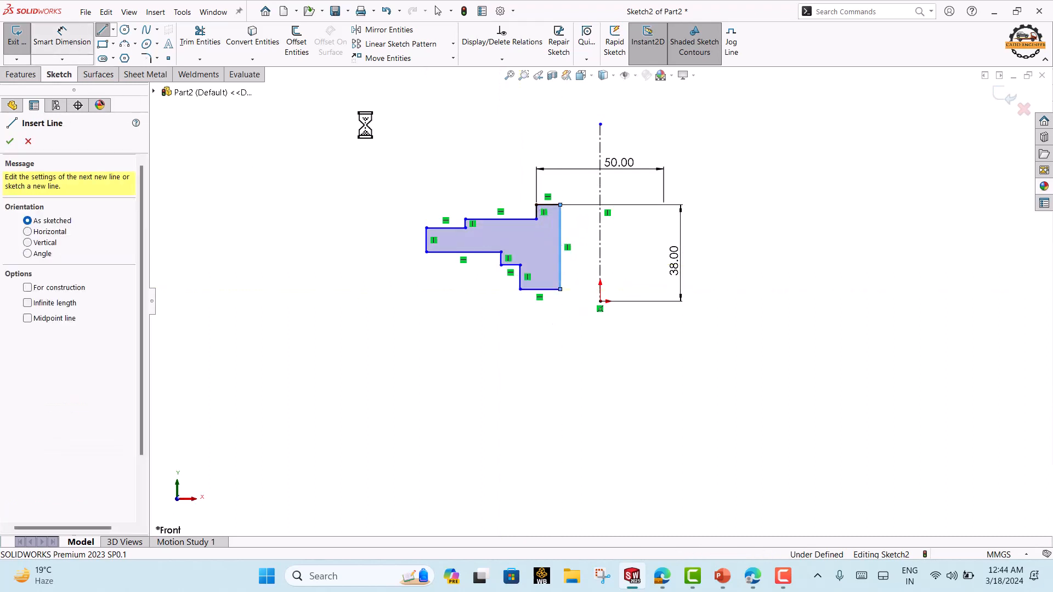
pyautogui.press('Escape')
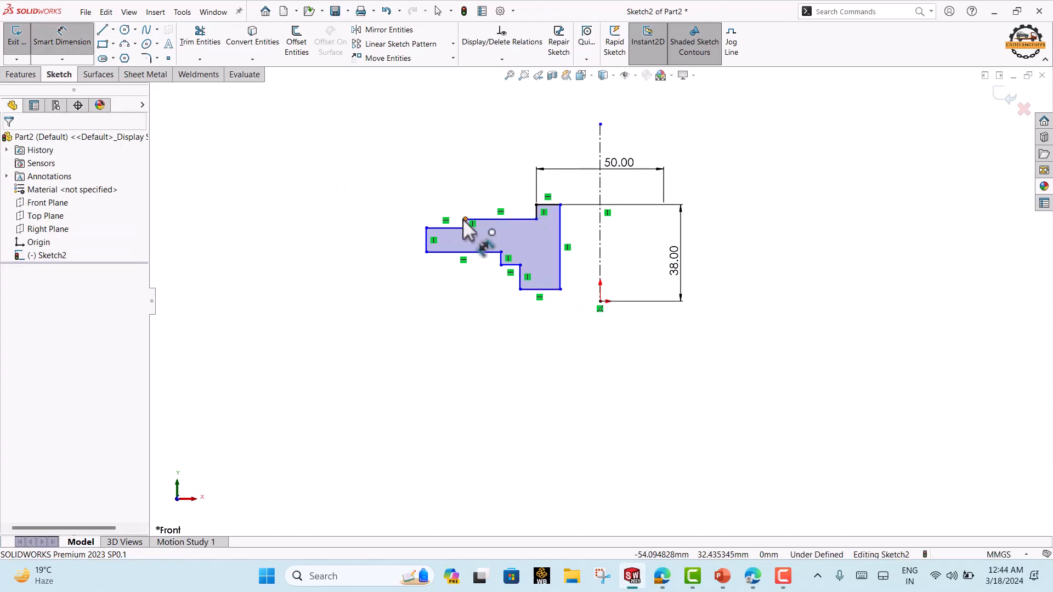
# Dimension the height of the small upper step near the profile's outer end as 2 mm
pyautogui.click(465, 220)
pyautogui.click(426, 227)
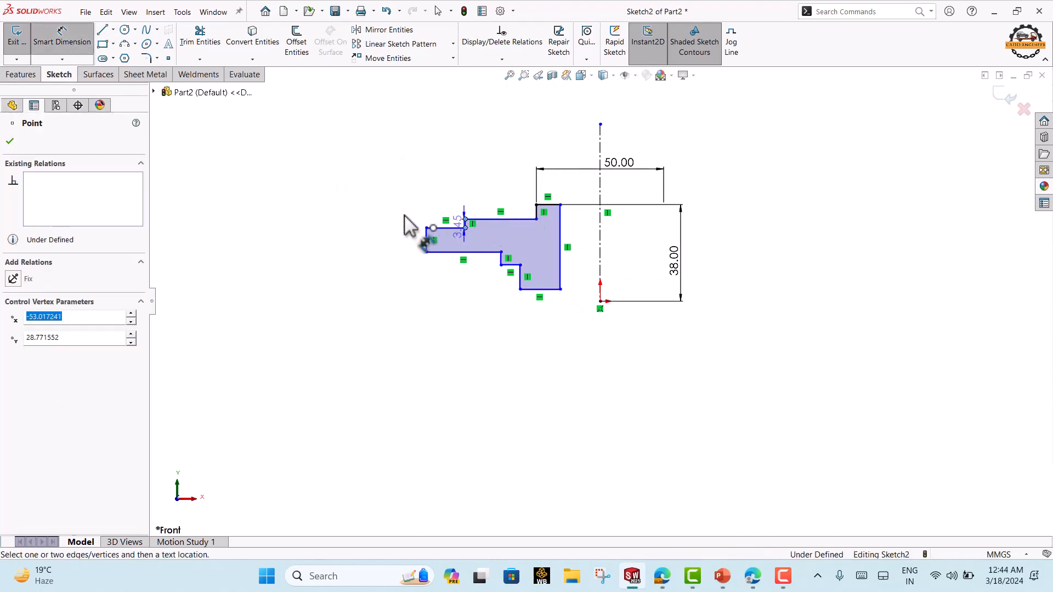
pyautogui.click(343, 210)
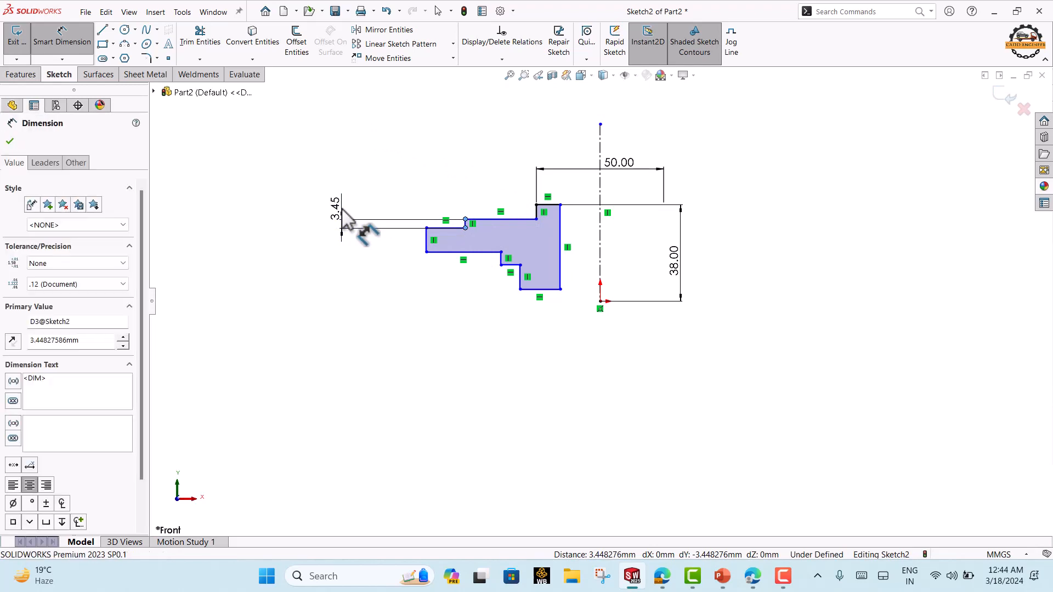
pyautogui.press('Escape')
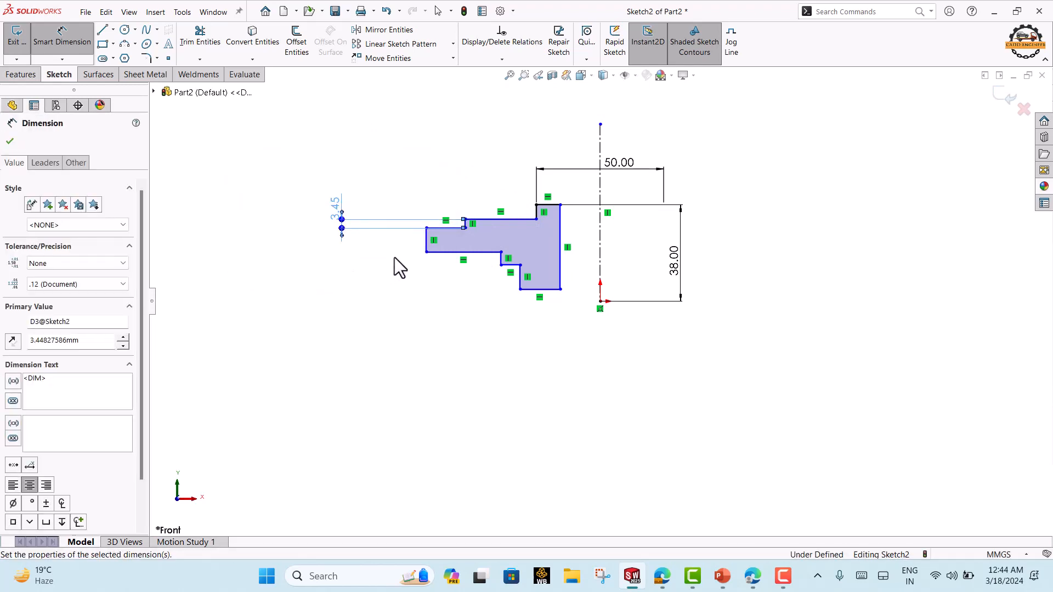
# Dimension the height of the profile's outer end face as 9 mm
pyautogui.click(425, 226)
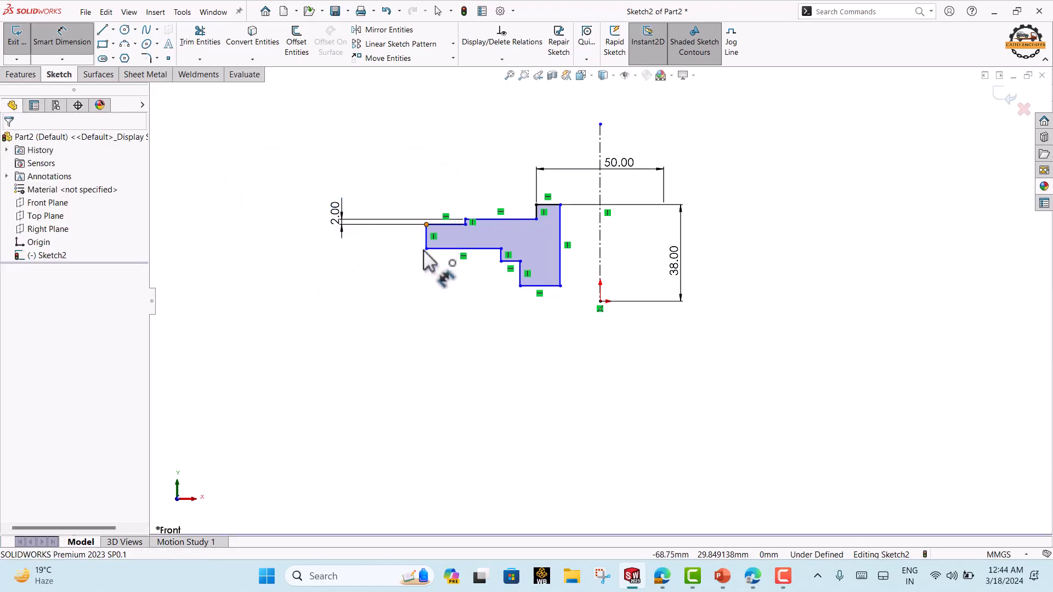
pyautogui.click(426, 248)
pyautogui.click(351, 255)
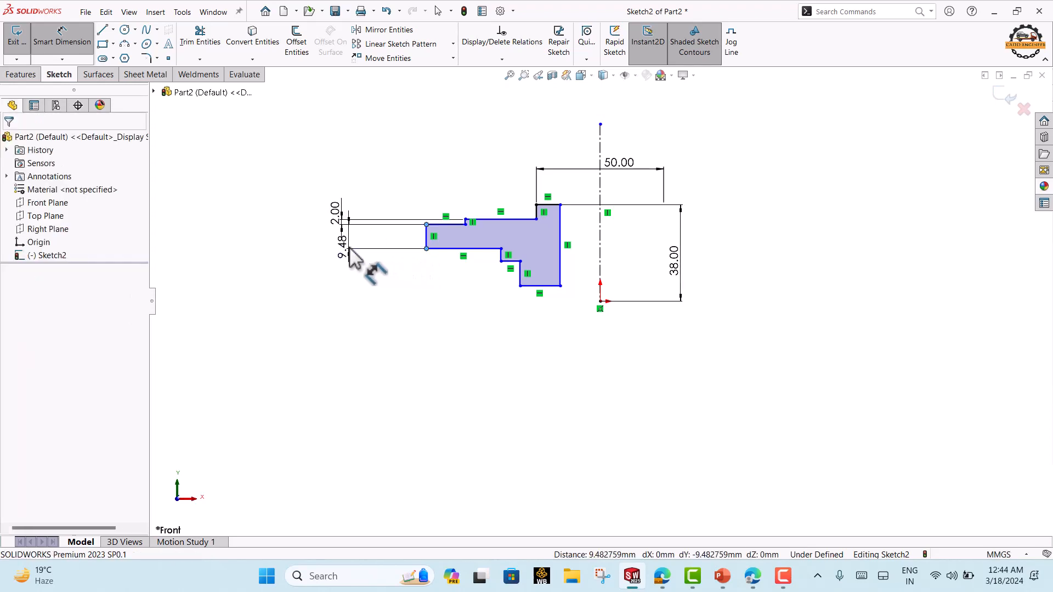
pyautogui.write('9.48275862mm')
pyautogui.press('Return')
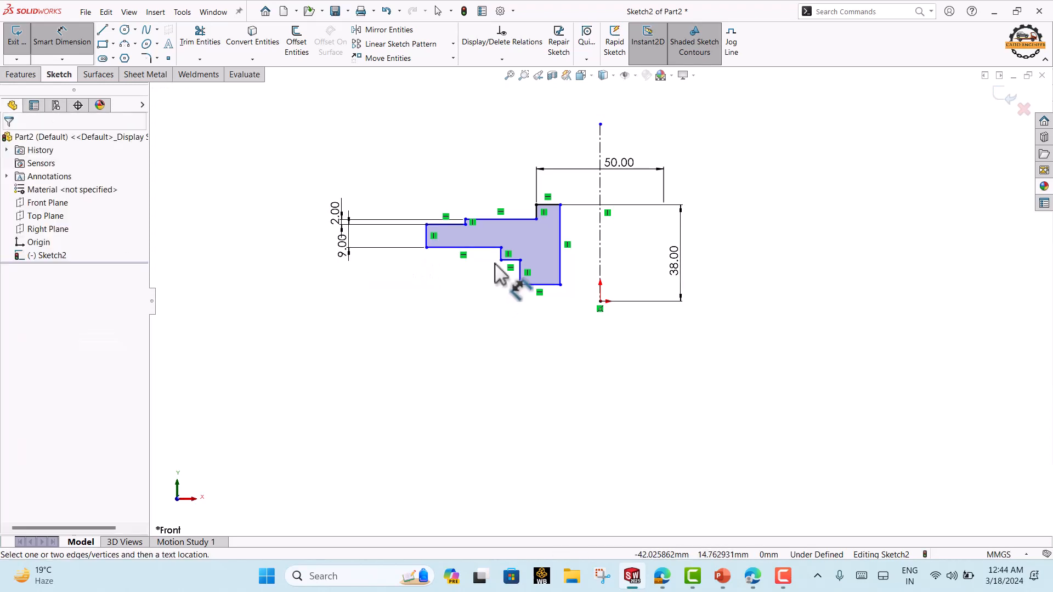
# Dimension the height of the first step on the profile's underside as 3 mm
pyautogui.click(501, 247)
pyautogui.click(501, 260)
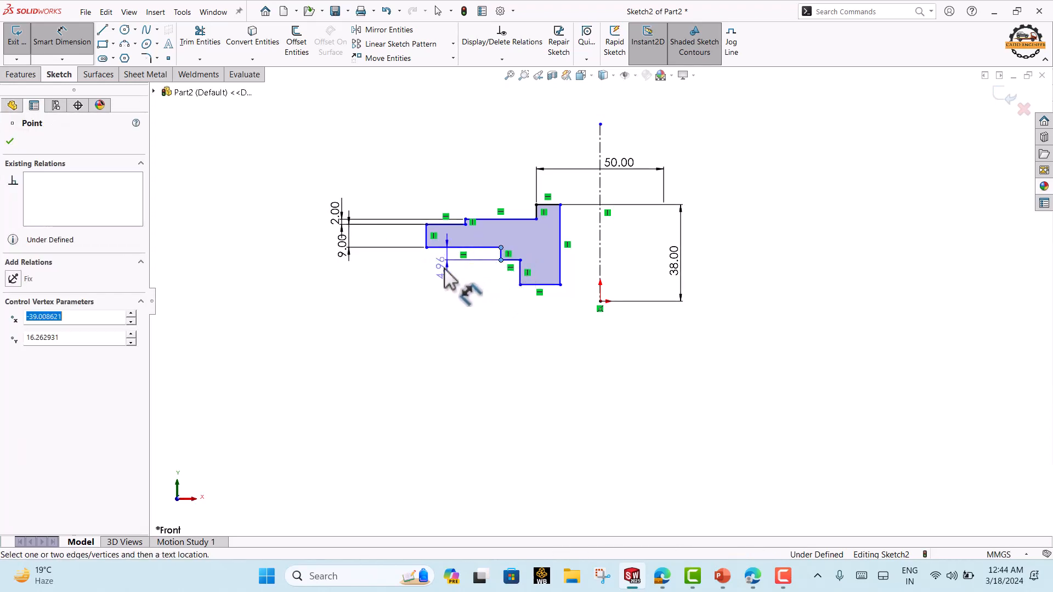
pyautogui.click(439, 271)
pyautogui.press('Return')
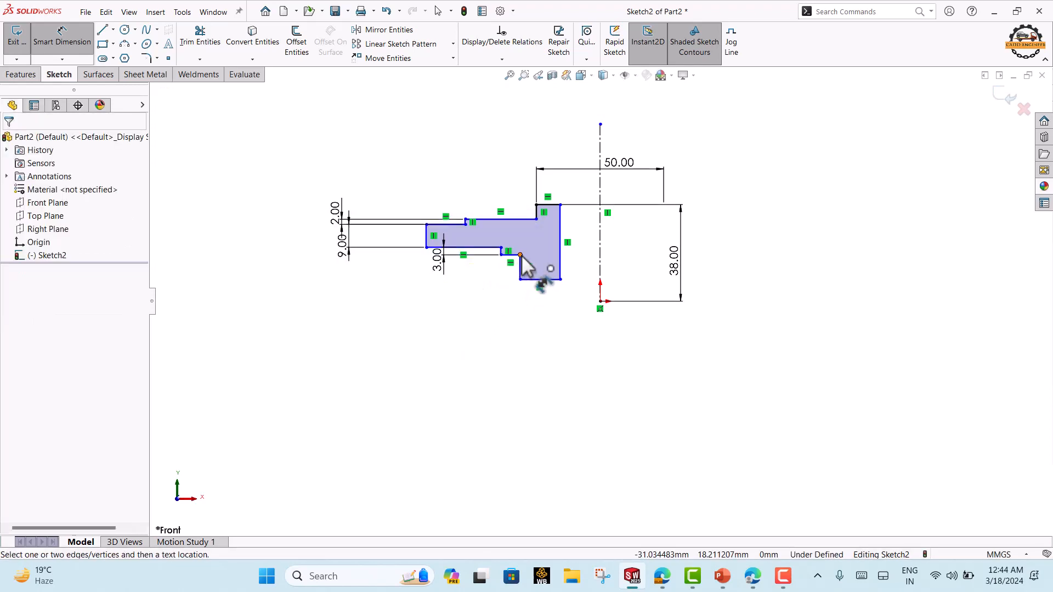
# Dimension the height of the long lower vertical edge on the profile's underside as 20 mm
pyautogui.click(520, 280)
pyautogui.click(500, 255)
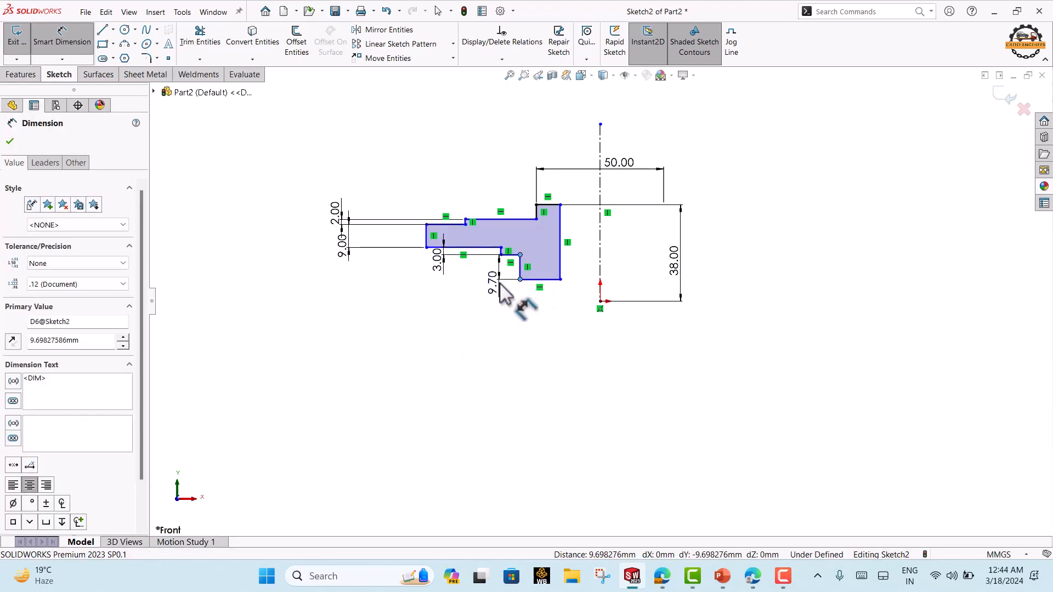
pyautogui.click(499, 283)
pyautogui.press('Return')
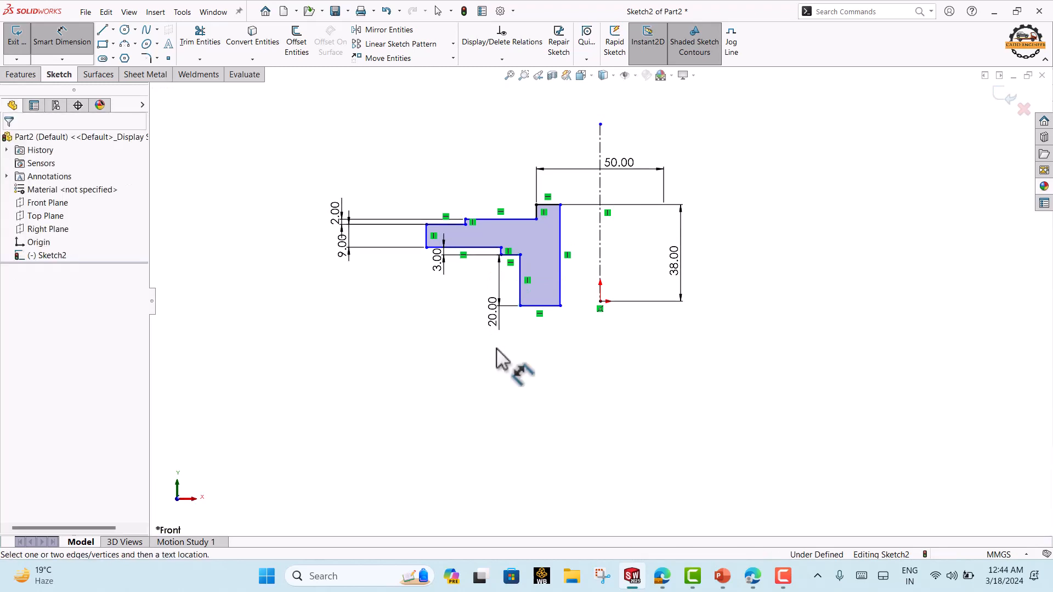
# Add a doubled diameter dimension of 124 mm from the profile's outermost upper corner across the centerline
pyautogui.scroll(1, 483, 308)
pyautogui.scroll(-1, 525, 212)
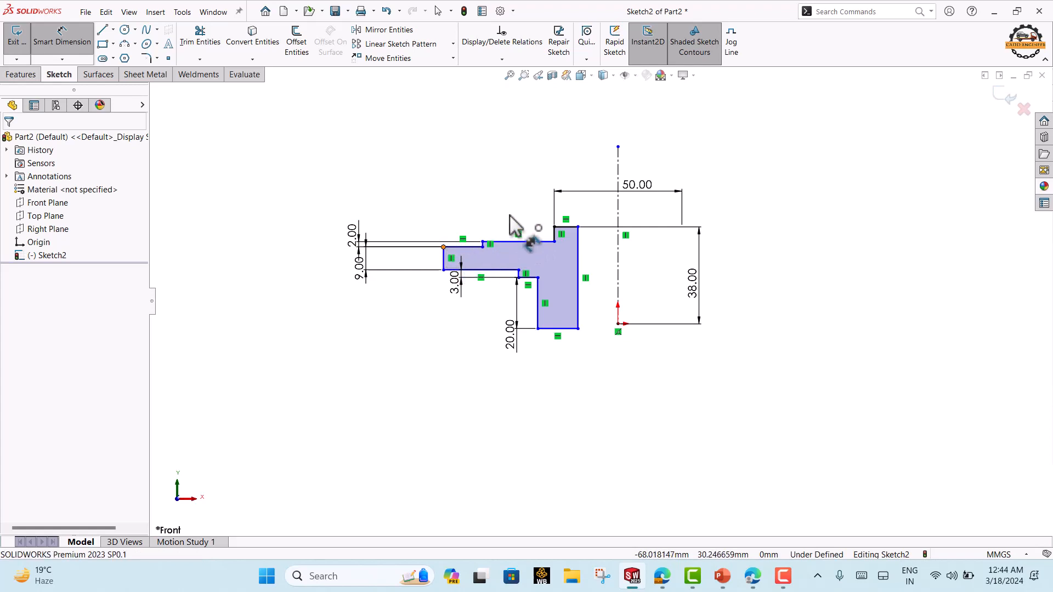
pyautogui.click(444, 248)
pyautogui.click(620, 171)
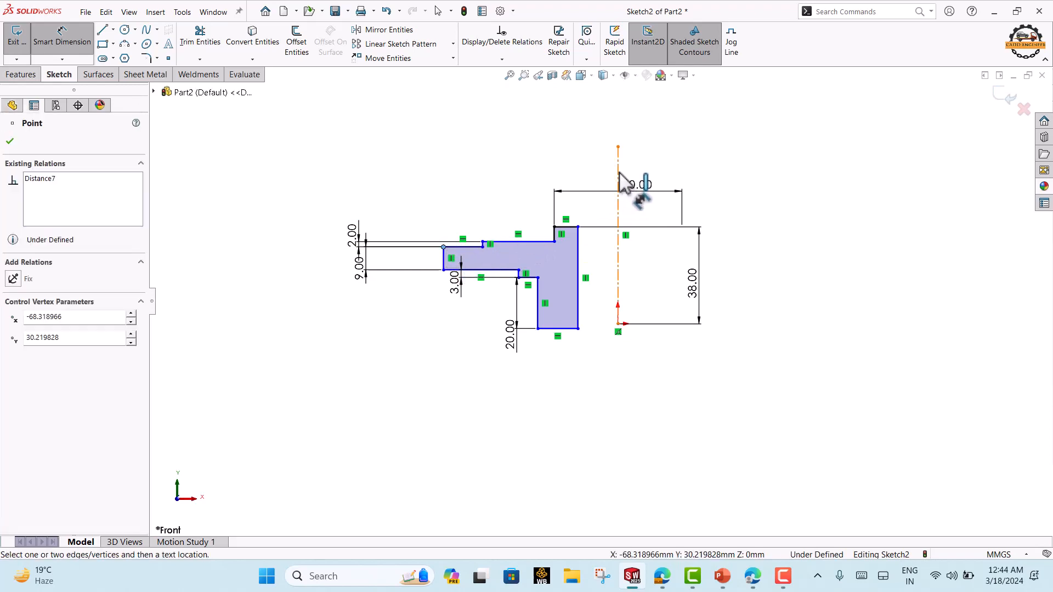
pyautogui.click(623, 123)
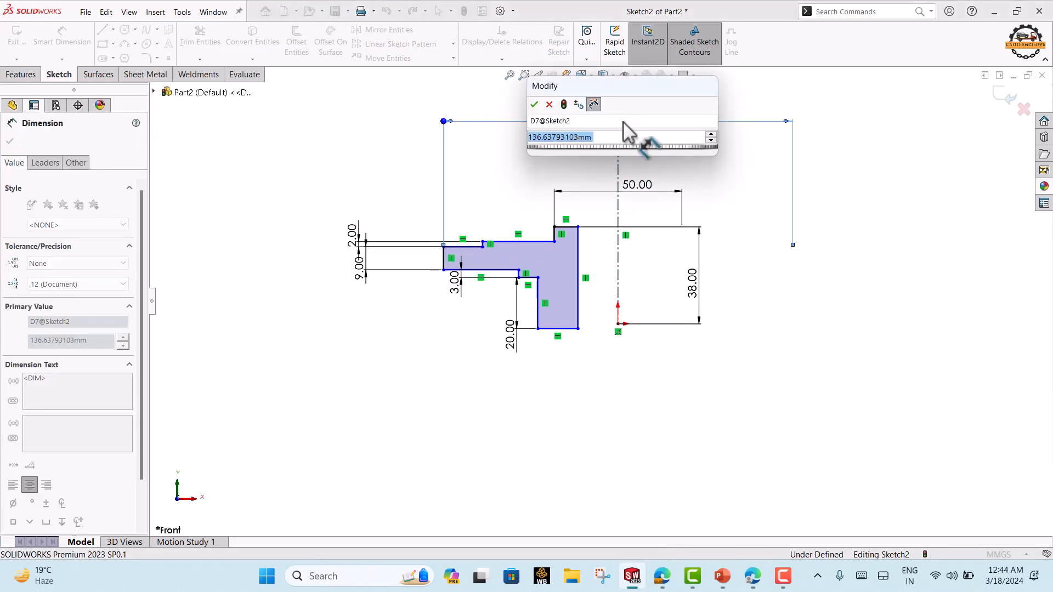
pyautogui.write('134')
pyautogui.press('Return')
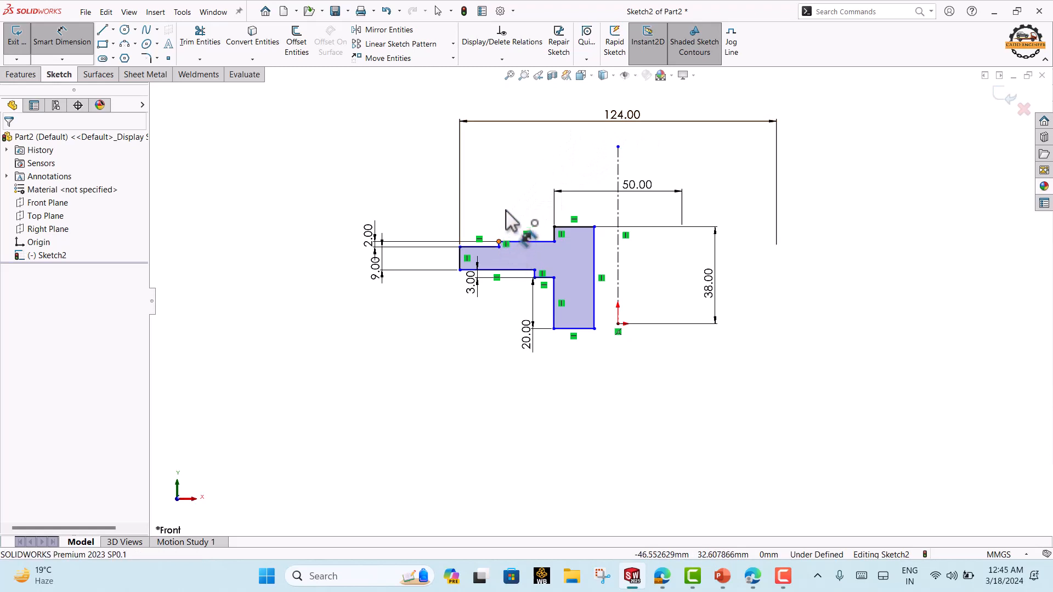
# Add a doubled diameter dimension of 88 mm from the small upper step's corner across the centerline
pyautogui.click(499, 242)
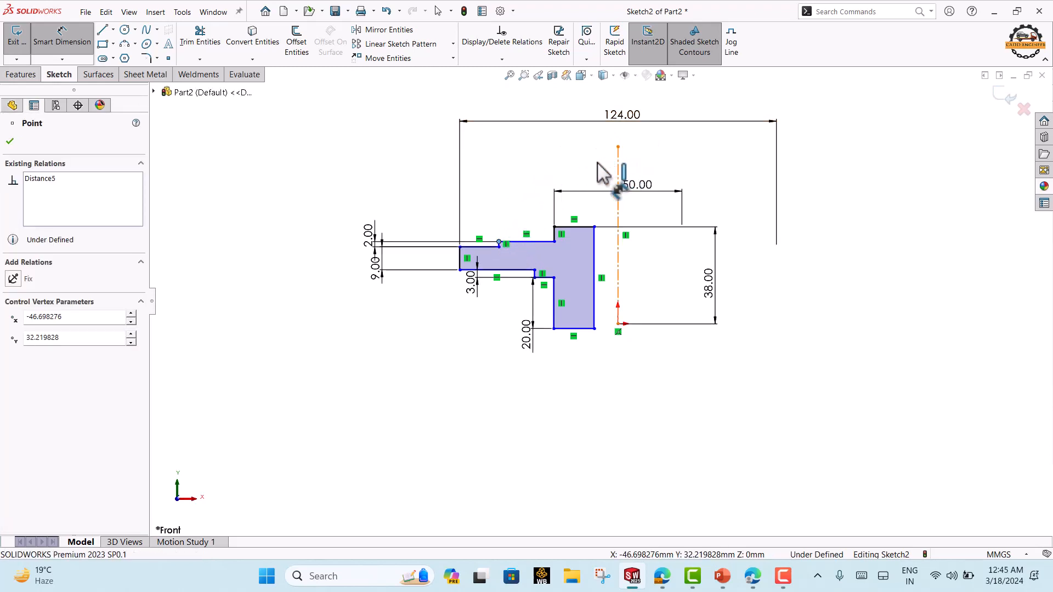
pyautogui.click(618, 166)
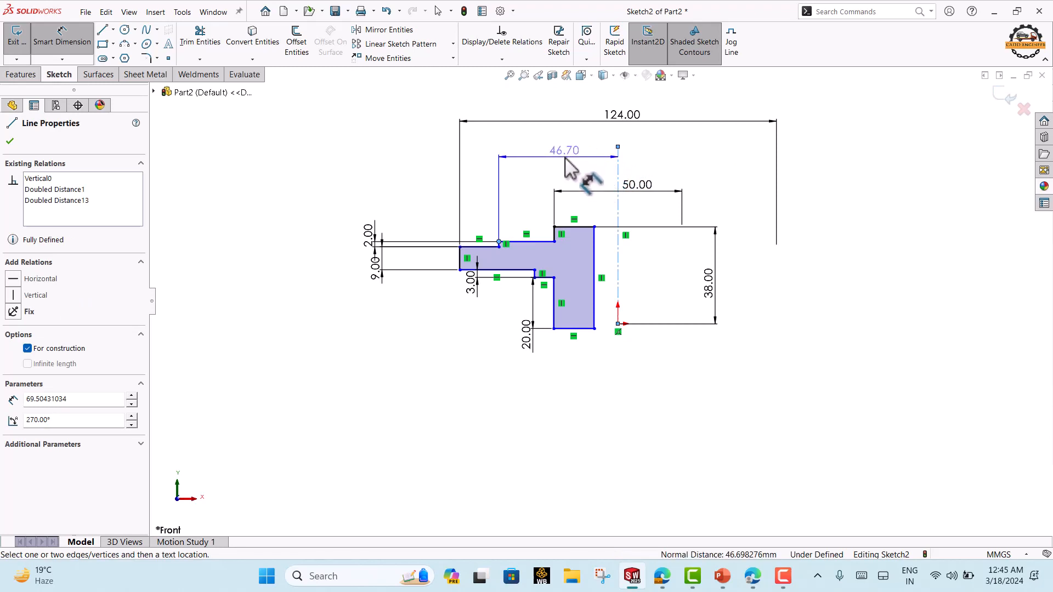
pyautogui.click(622, 141)
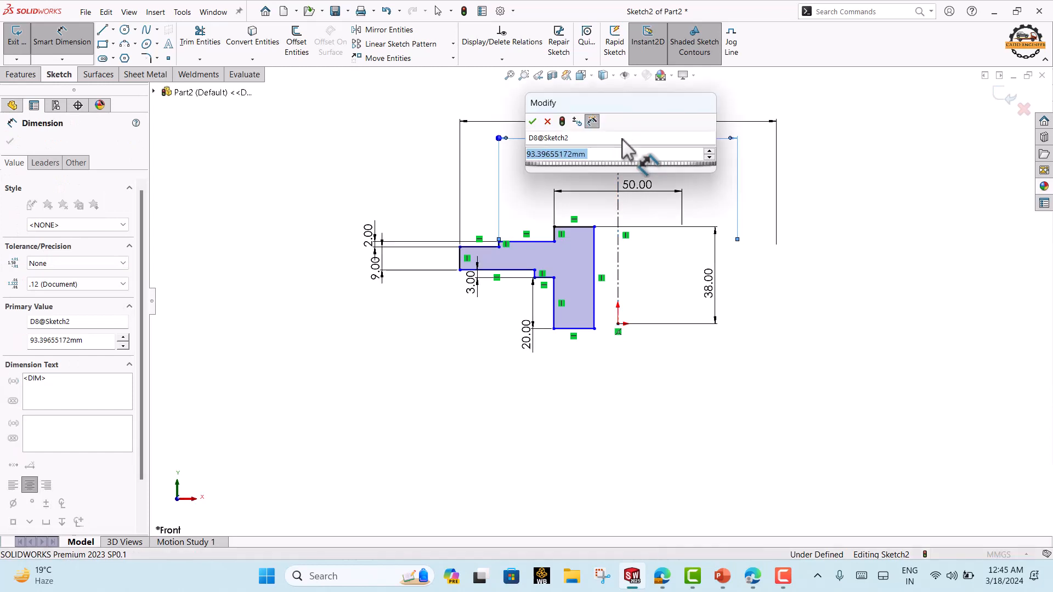
pyautogui.write('88')
pyautogui.press('Return')
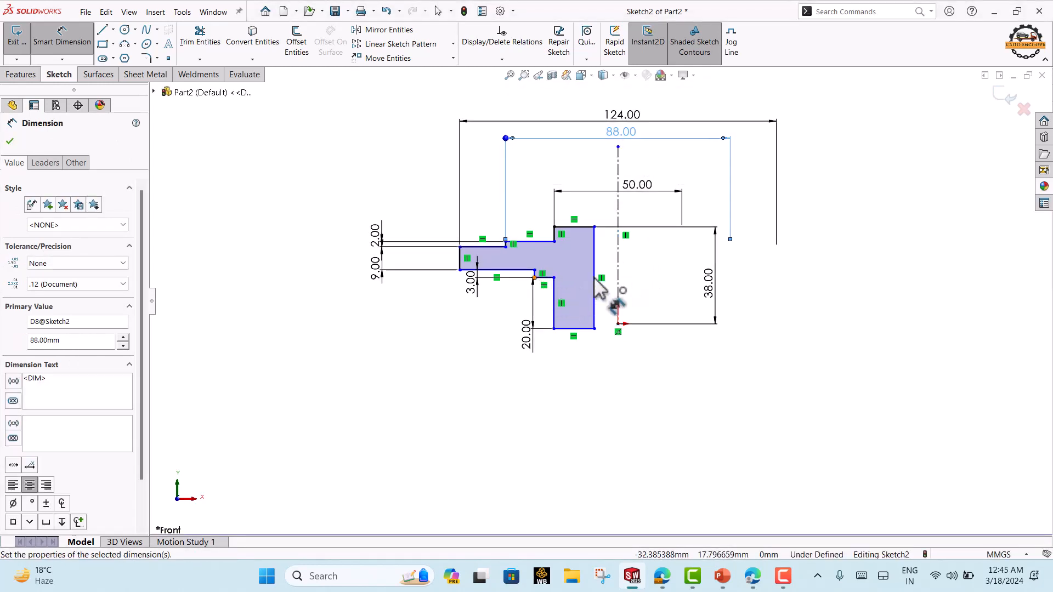
# Dimension the first underside step's lower corner across the centerline as a 61 mm diameter and end dimensioning
pyautogui.click(619, 290)
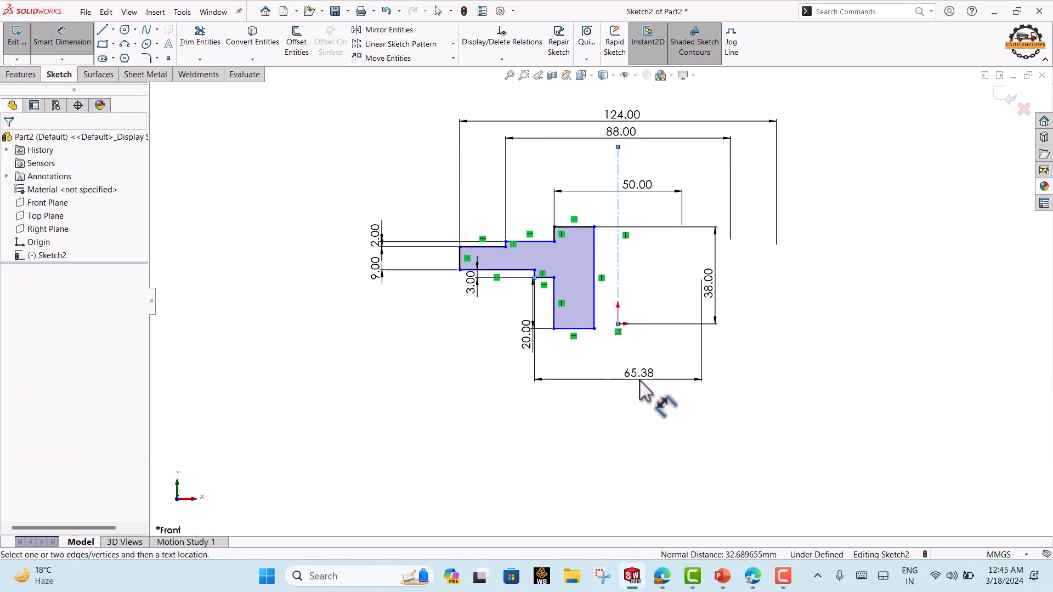
pyautogui.click(639, 380)
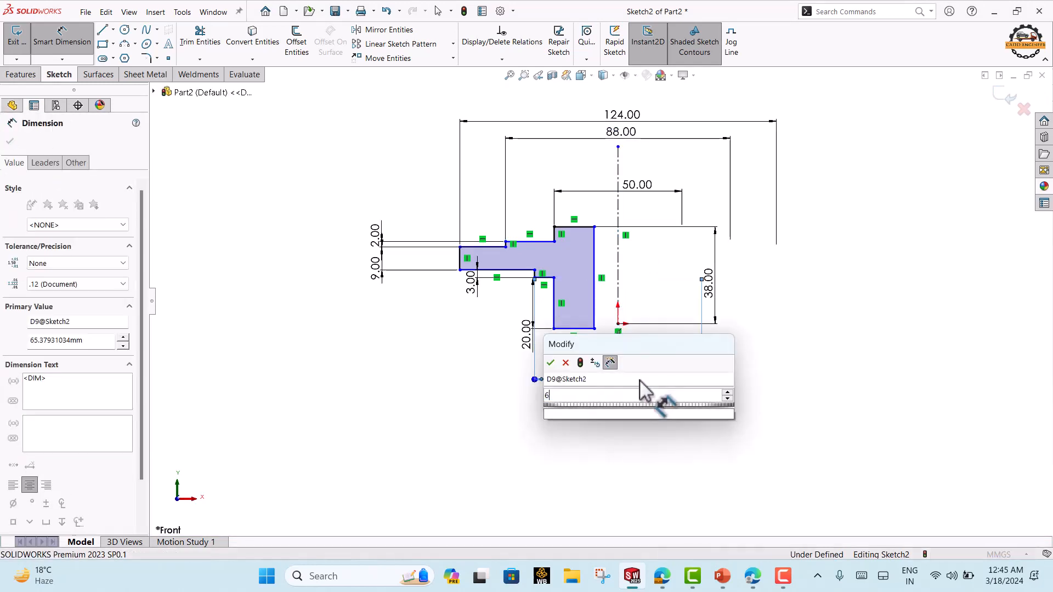
pyautogui.press('Return')
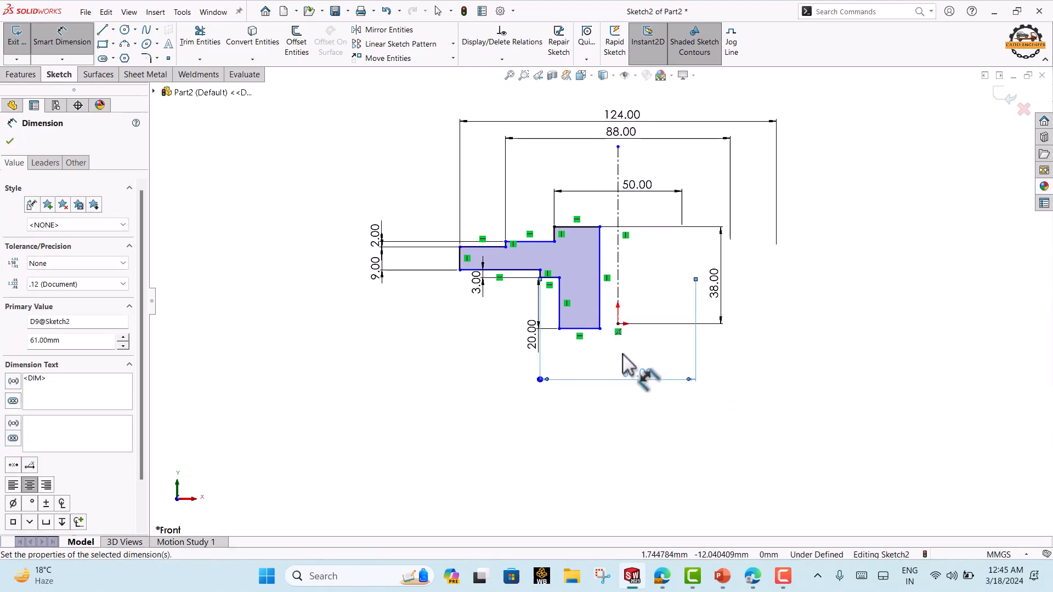
pyautogui.press('Escape')
pyautogui.press('Escape')
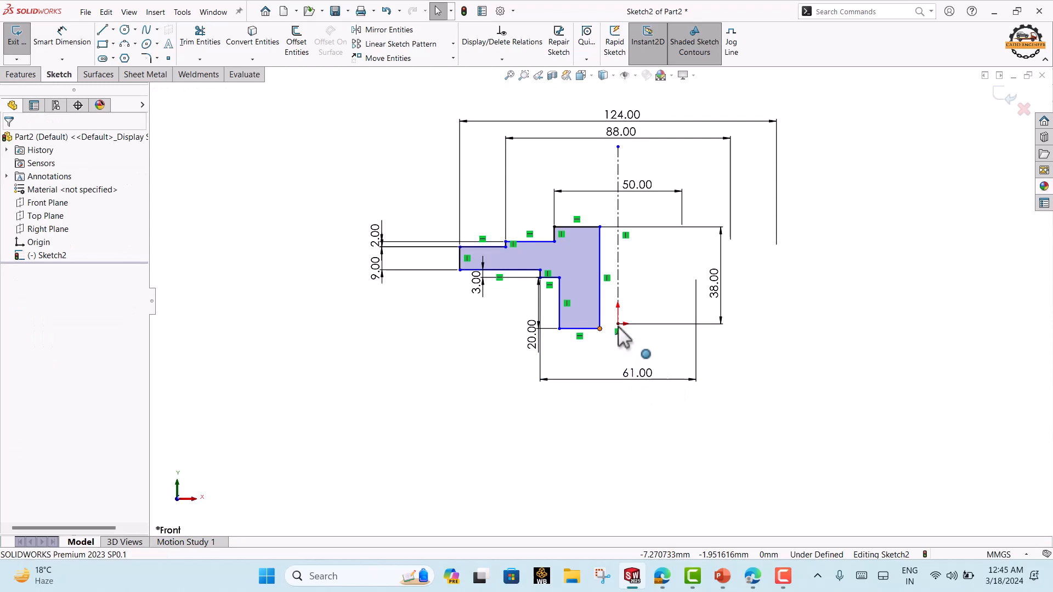
# Align the profile's lower inner corner with the origin using a Horizontal relation
pyautogui.click(618, 325)
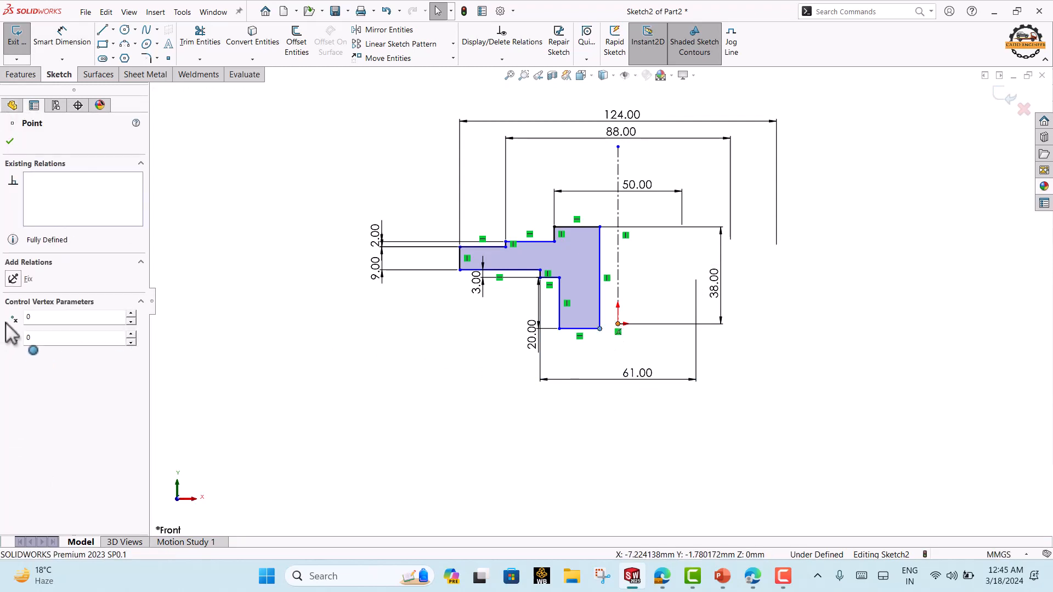
pyautogui.click(22, 331)
pyautogui.click(330, 357)
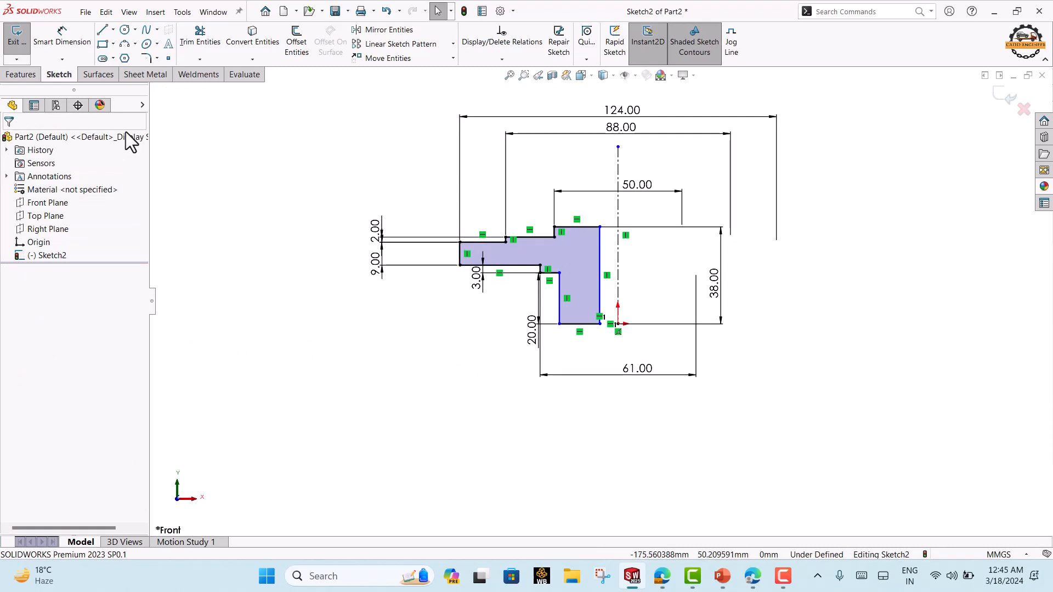
# Dimension the profile's lower outer corner across the centerline as a 52 mm diameter
pyautogui.click(63, 37)
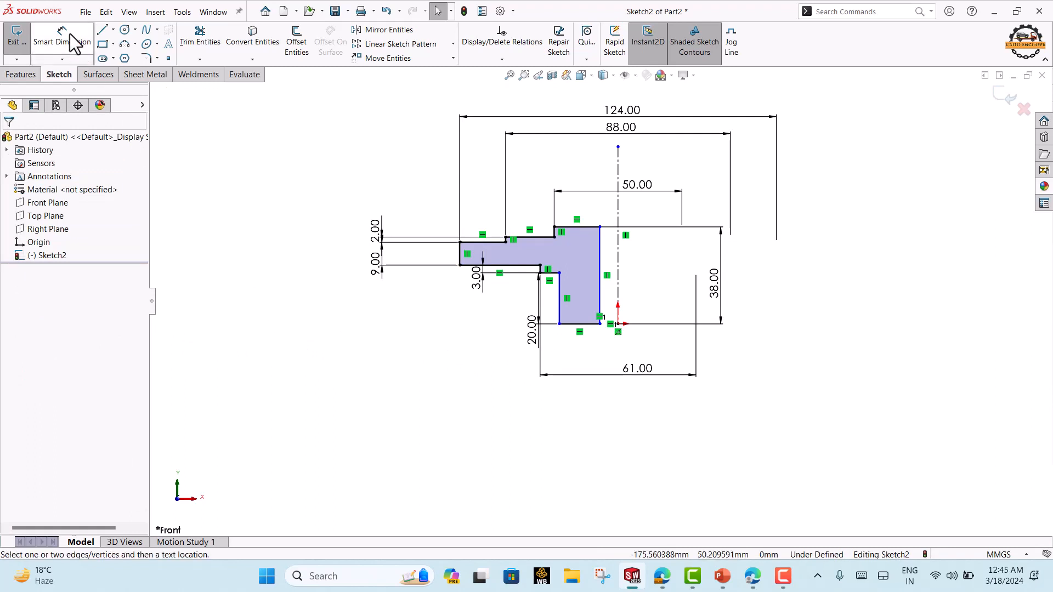
pyautogui.click(558, 324)
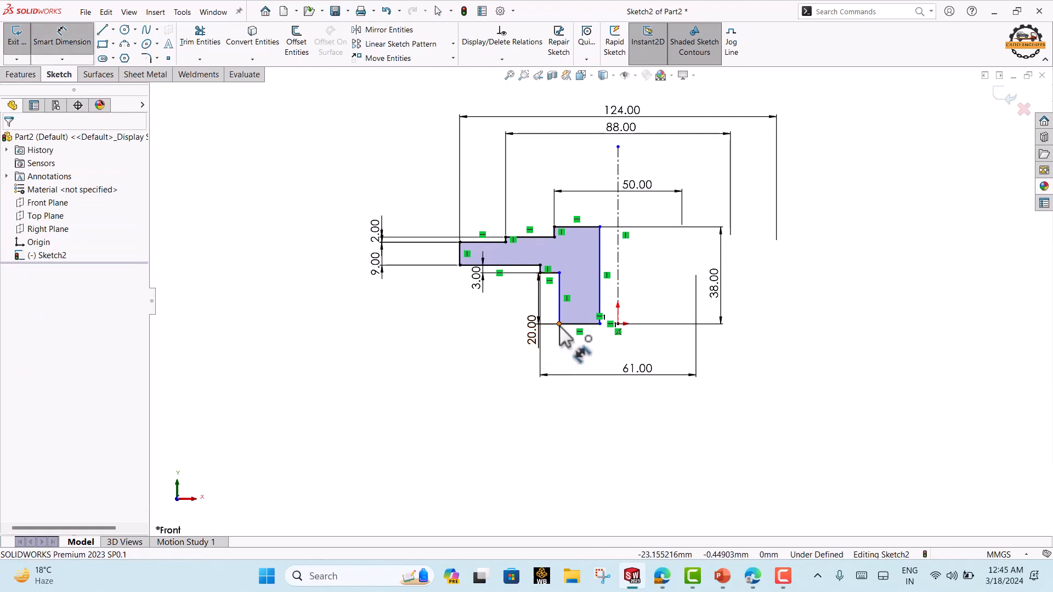
pyautogui.click(618, 316)
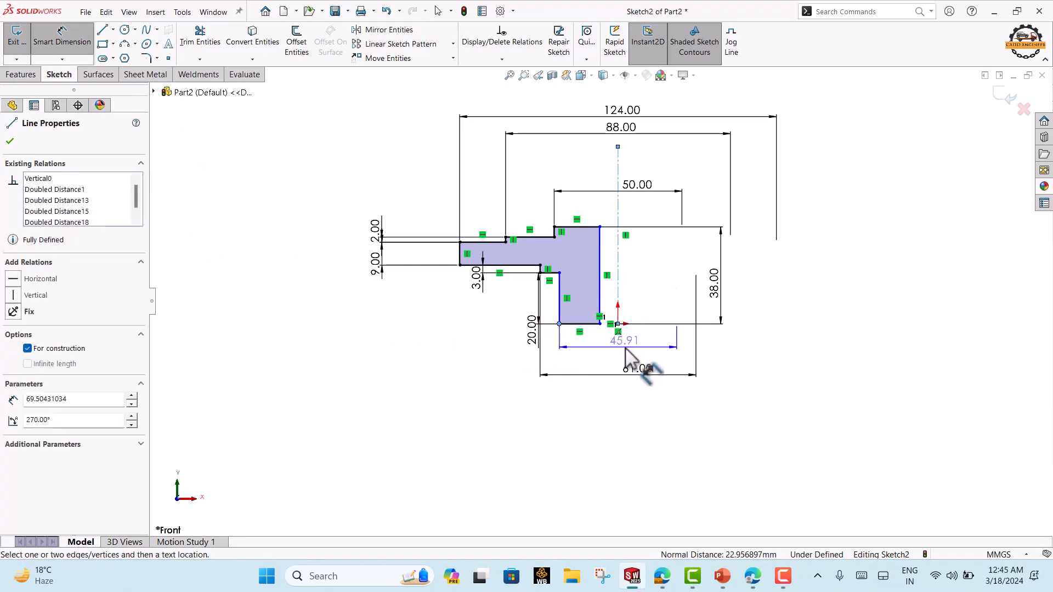
pyautogui.click(625, 349)
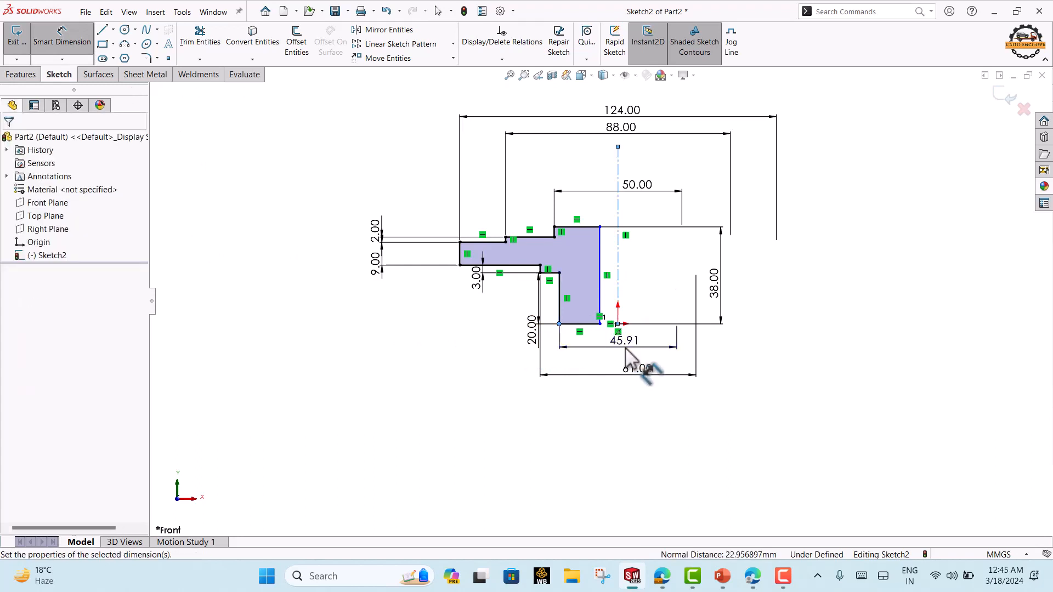
pyautogui.write('53')
pyautogui.press('Return')
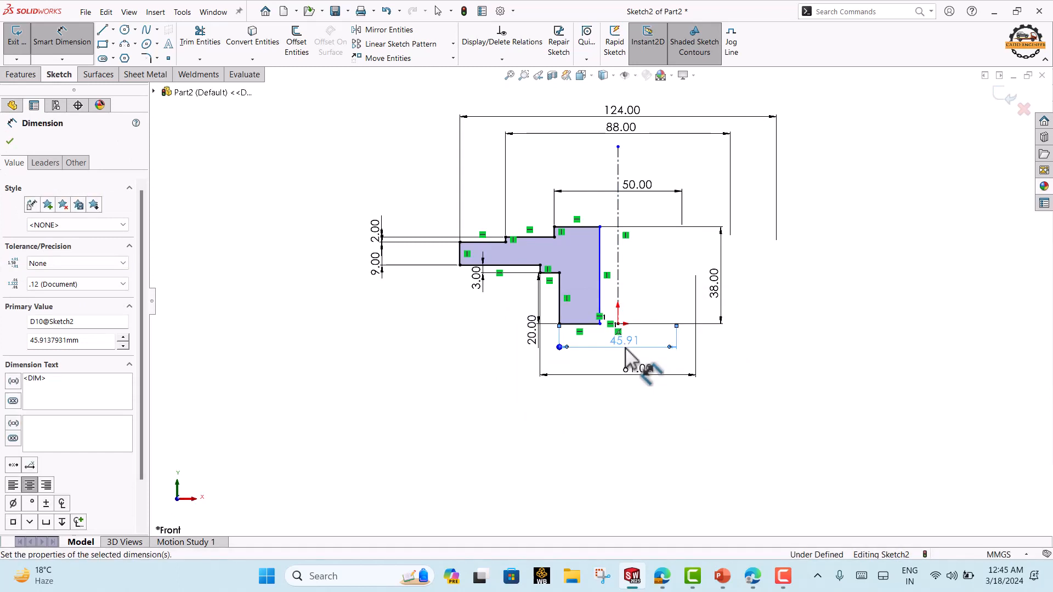
# Dimension the bore from the profile's lower inner corner across the centerline as a 39 mm diameter
pyautogui.scroll(-3, 606, 332)
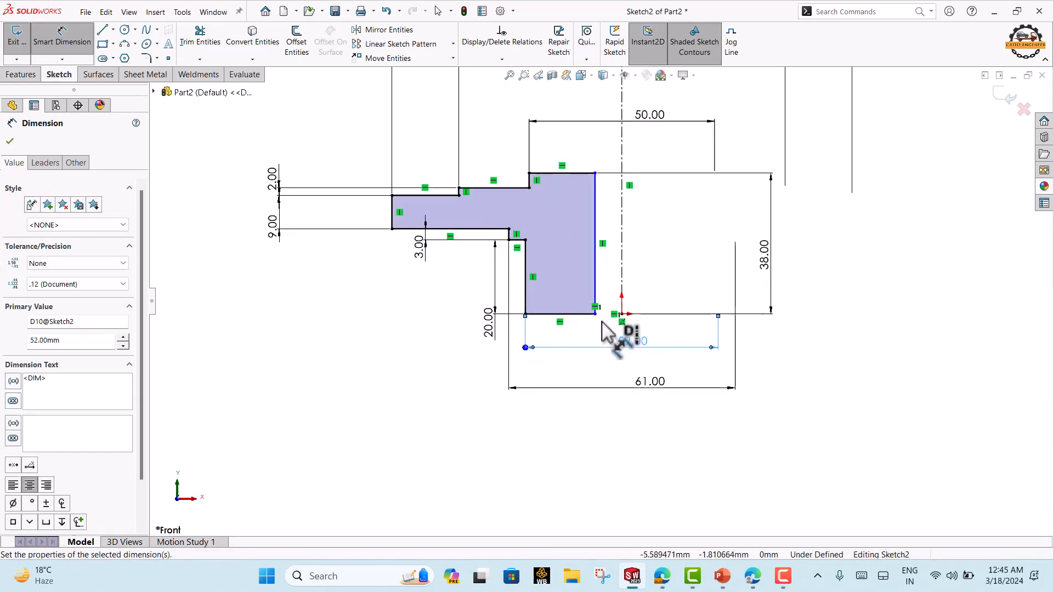
pyautogui.click(596, 313)
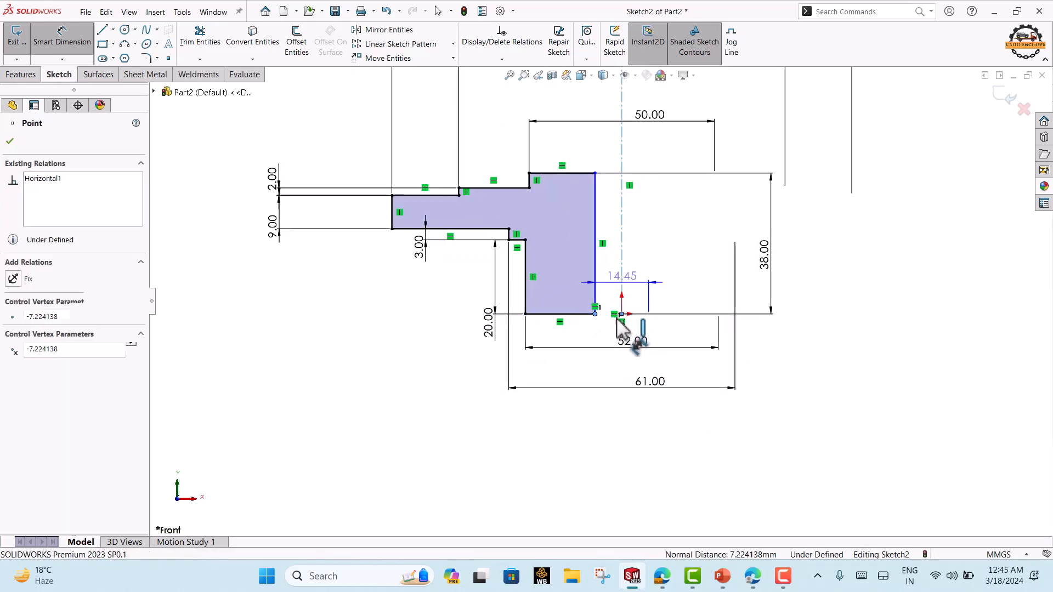
pyautogui.scroll(-2, 617, 331)
pyautogui.click(635, 328)
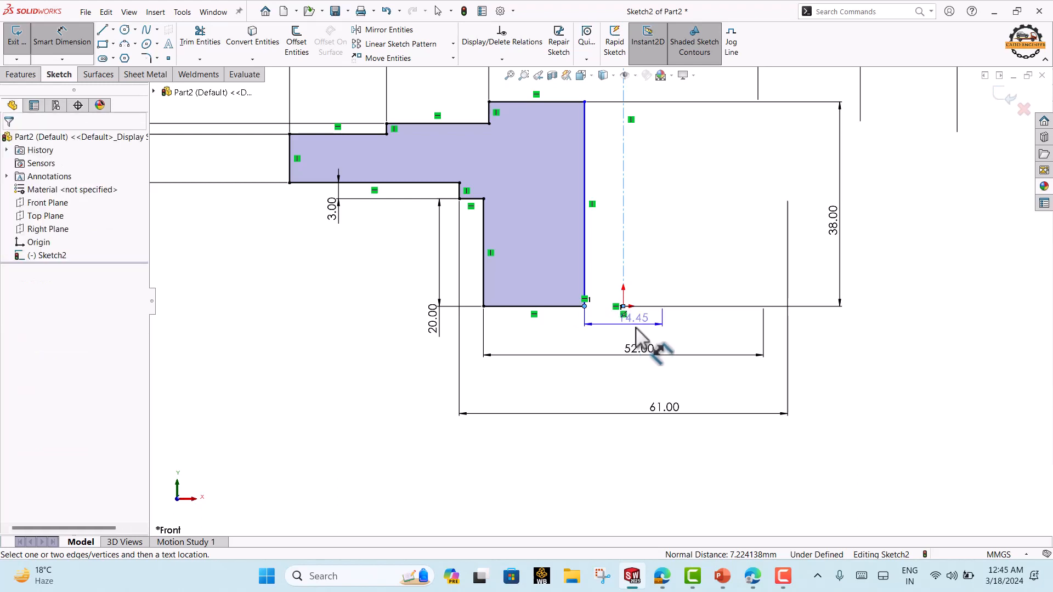
pyautogui.click(636, 328)
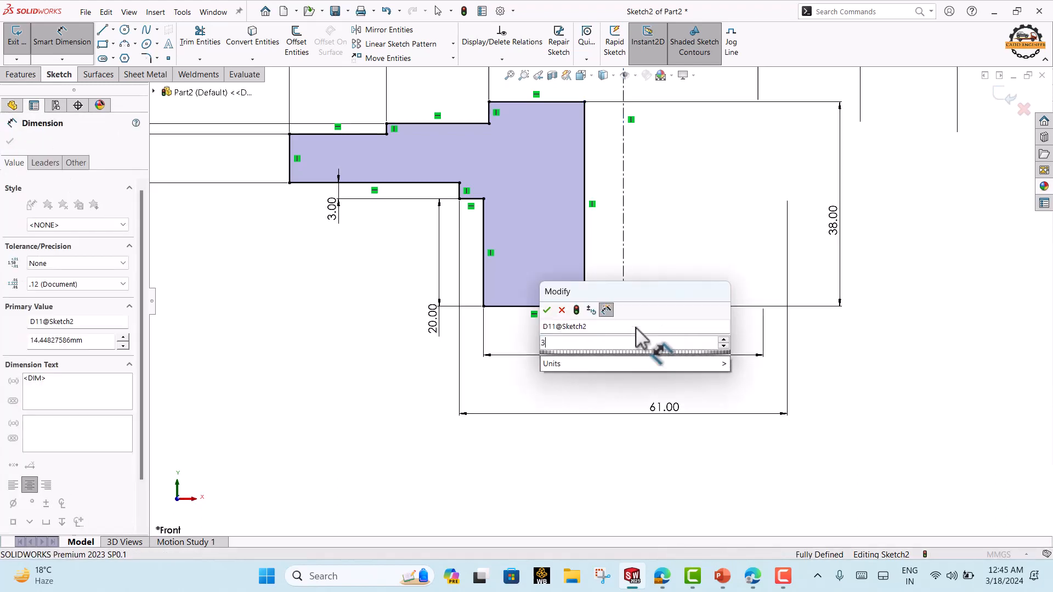
pyautogui.press('Return')
pyautogui.scroll(3, 636, 330)
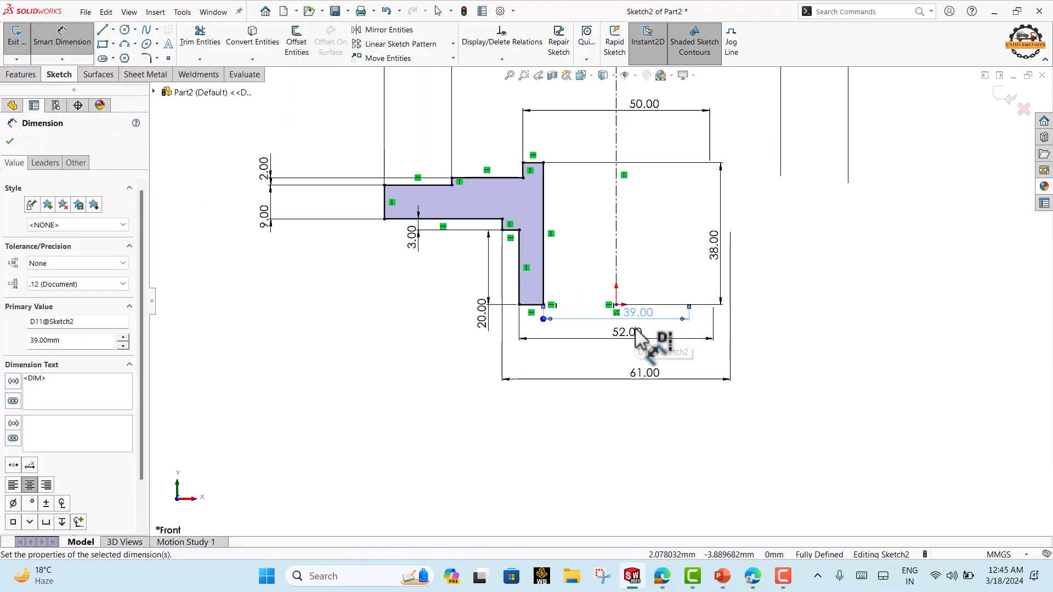
pyautogui.scroll(-2, 650, 190)
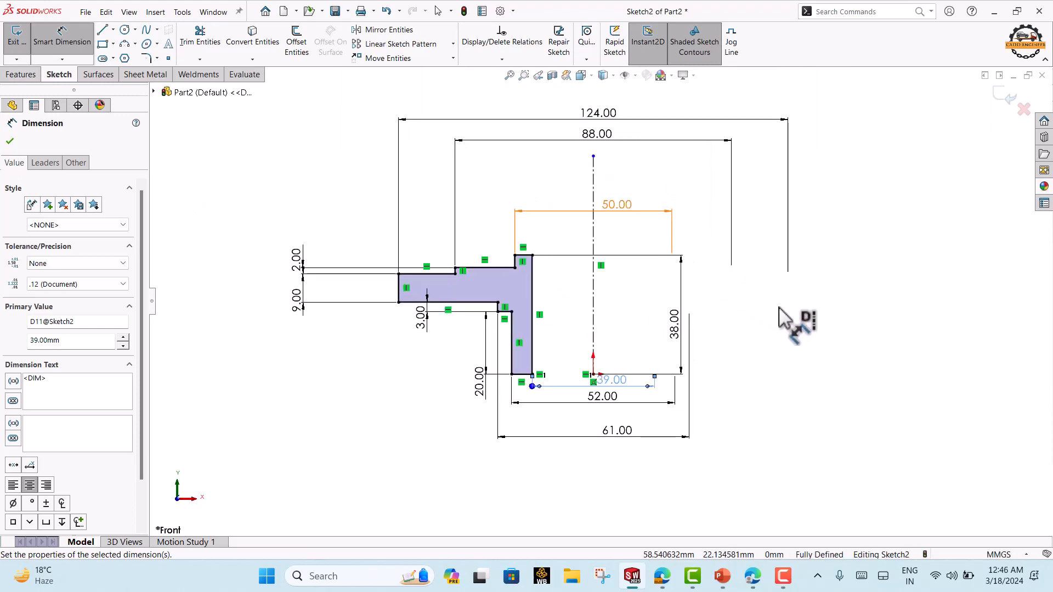
pyautogui.click(781, 311)
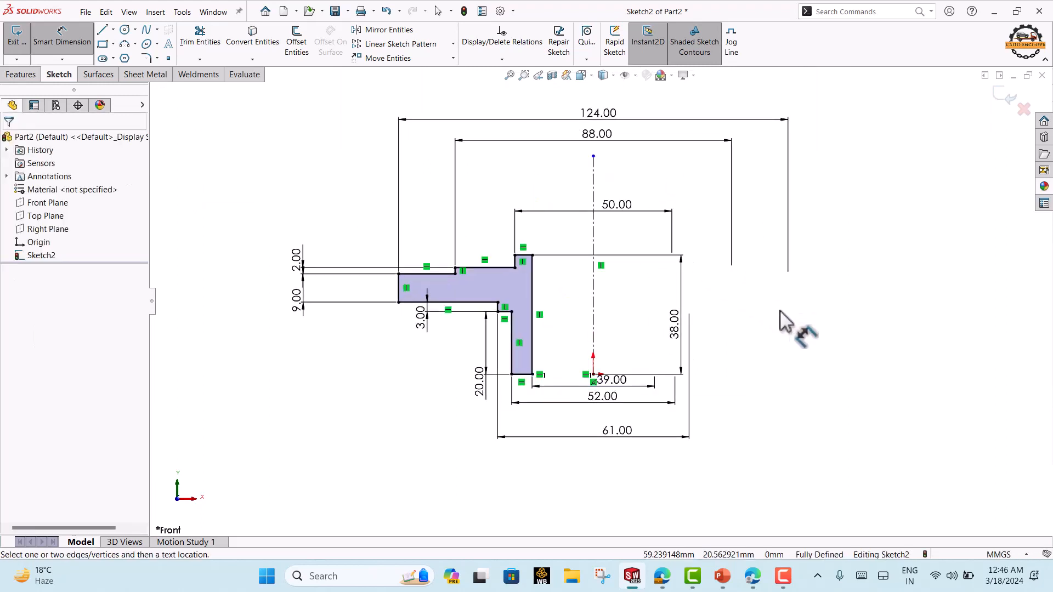
# Exit the sketch and create a Revolved Boss/Base from the stepped profile about the vertical centerline
pyautogui.click(1010, 95)
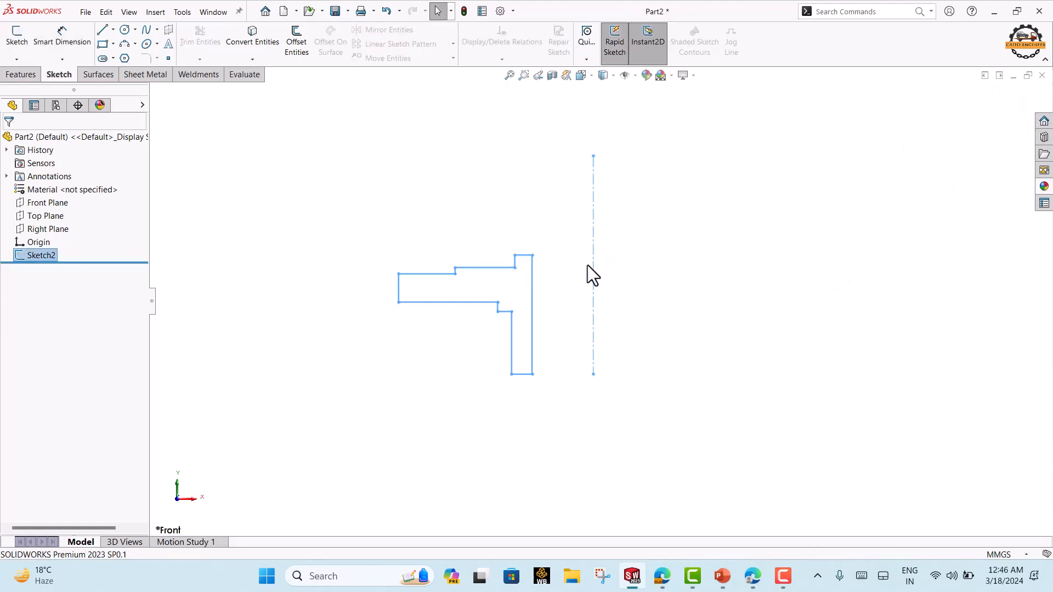
pyautogui.click(19, 74)
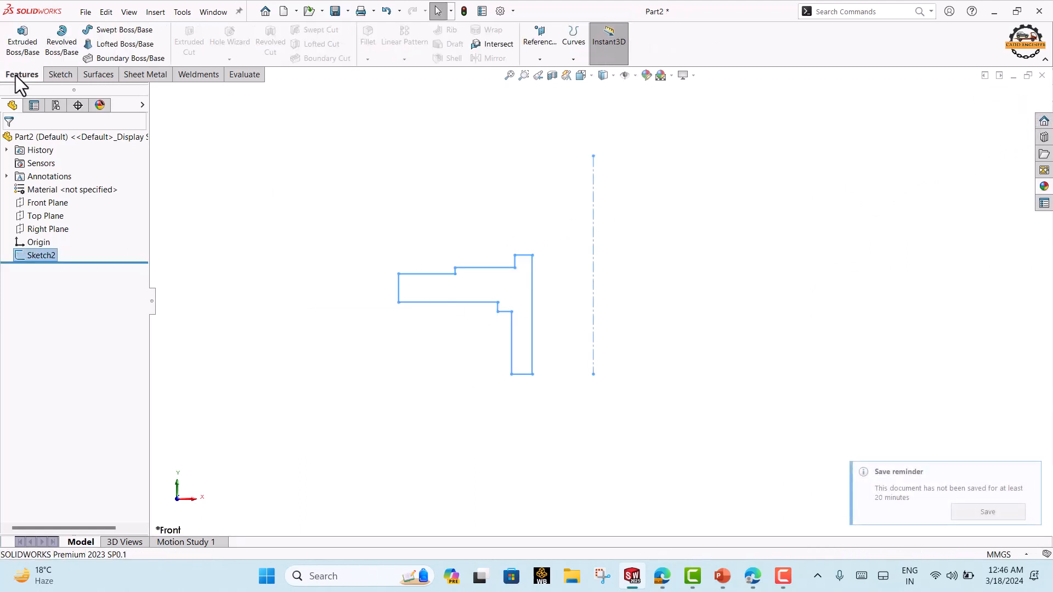
pyautogui.click(66, 48)
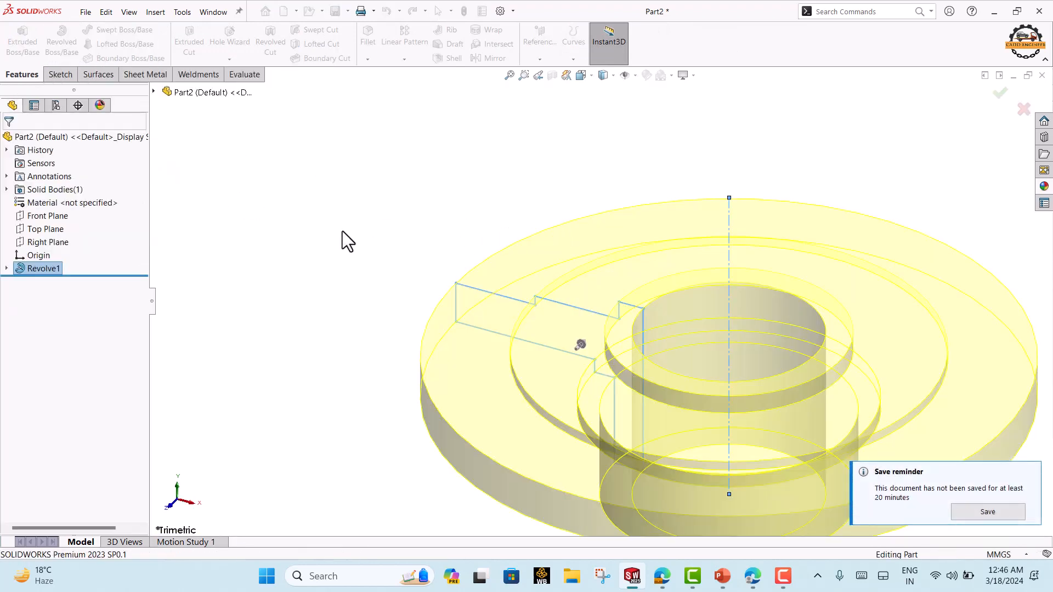
# Turn on the display of temporary axes for the revolved part
pyautogui.scroll(5, 430, 242)
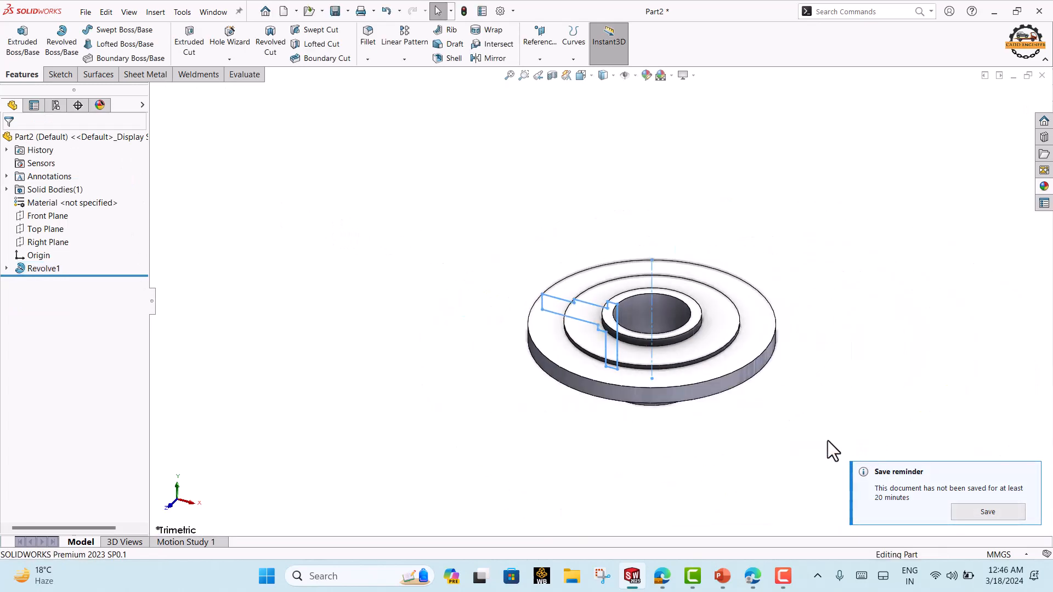
pyautogui.moveTo(752, 433)
pyautogui.mouseDown(button='middle')
pyautogui.moveTo(769, 355)
pyautogui.moveTo(722, 367)
pyautogui.moveTo(752, 353)
pyautogui.mouseUp(button='middle')
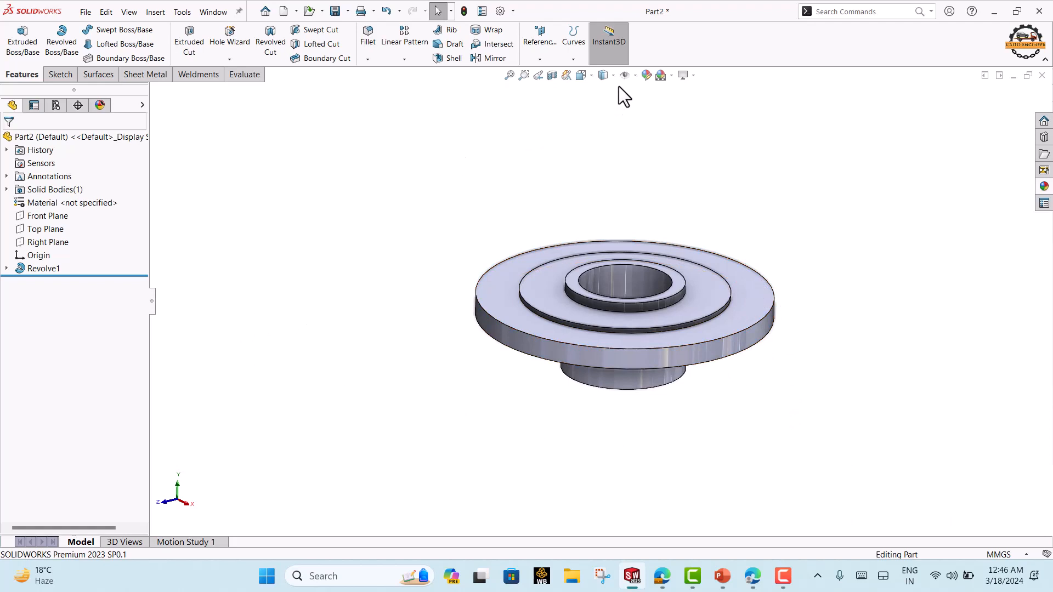
pyautogui.click(635, 77)
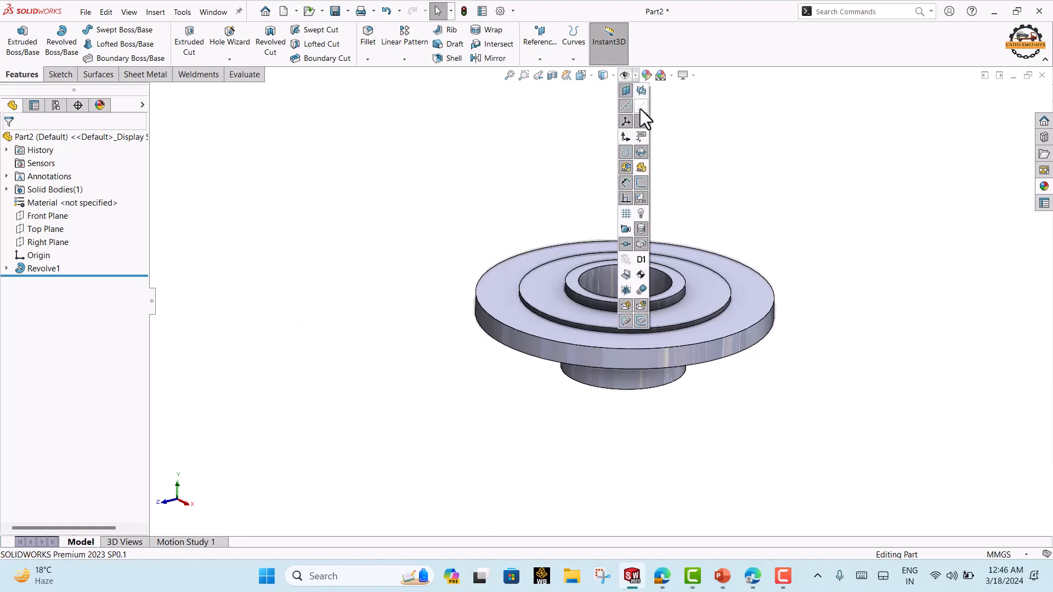
pyautogui.click(641, 106)
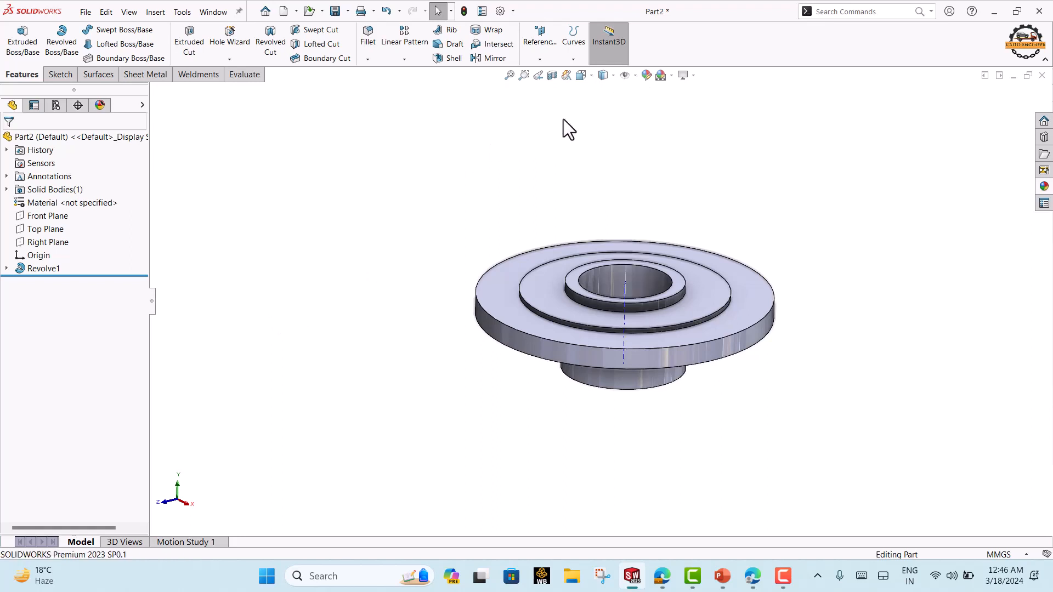
# Create a reference plane through the flange's temporary axis at 45° to the Right Plane
pyautogui.moveTo(421, 266); pyautogui.dragTo(292, 239, button='middle')
pyautogui.click(537, 58)
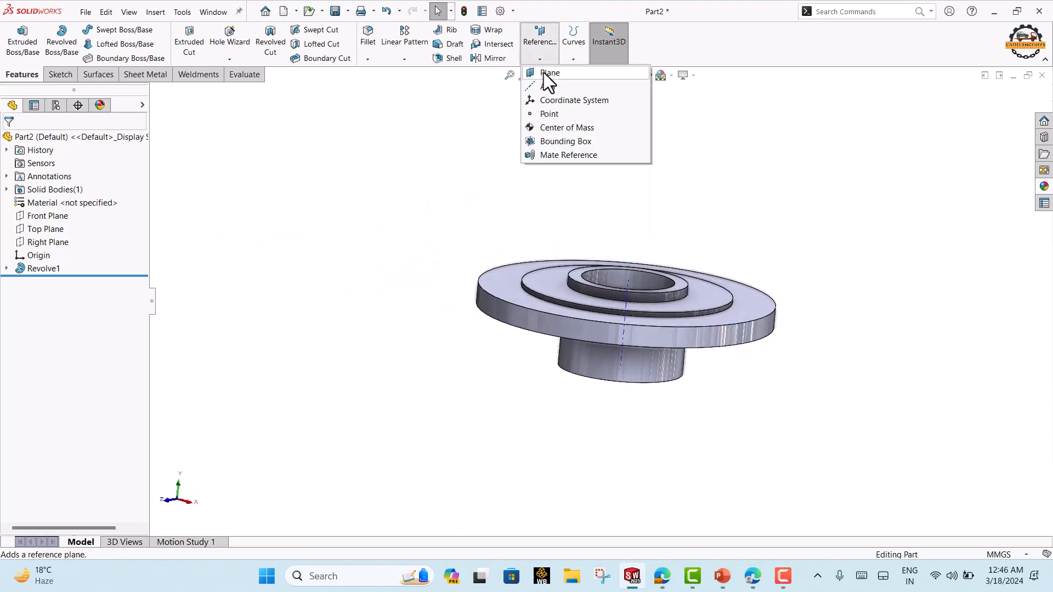
pyautogui.click(544, 73)
pyautogui.moveTo(403, 225); pyautogui.dragTo(399, 256, button='middle')
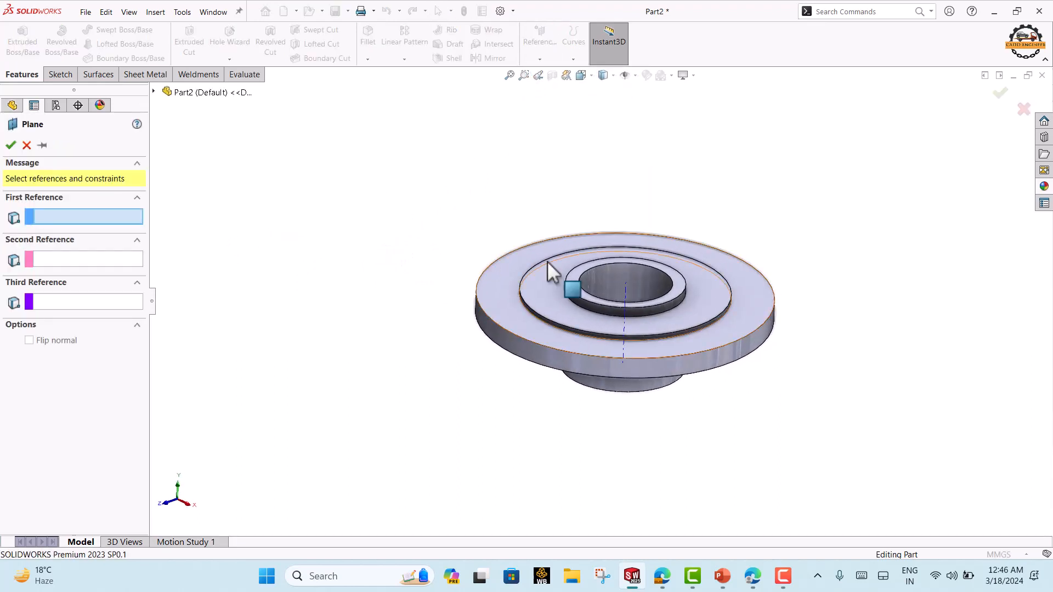
pyautogui.click(625, 294)
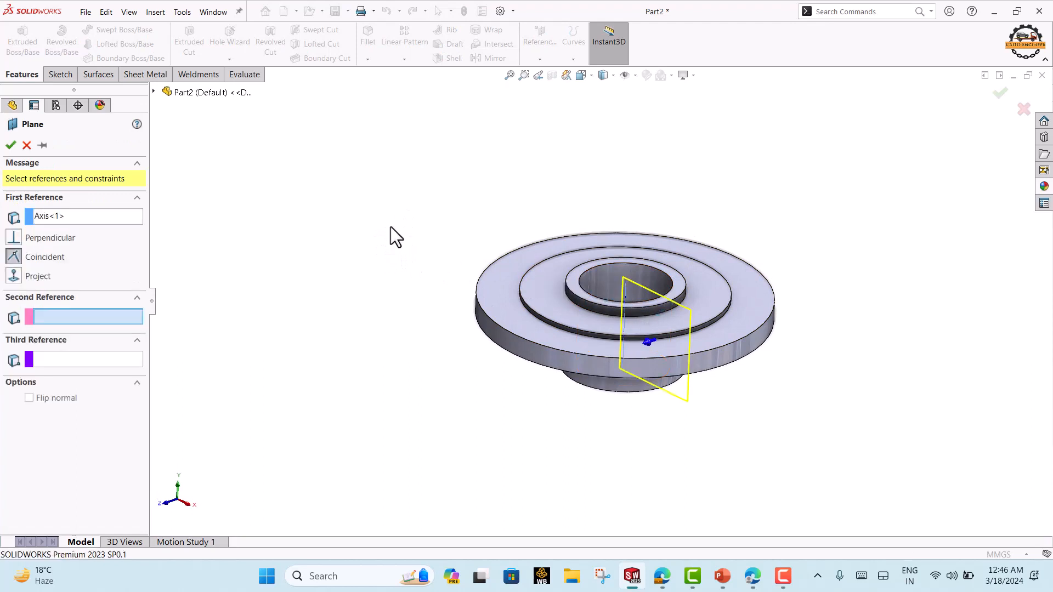
pyautogui.click(154, 91)
pyautogui.click(205, 199)
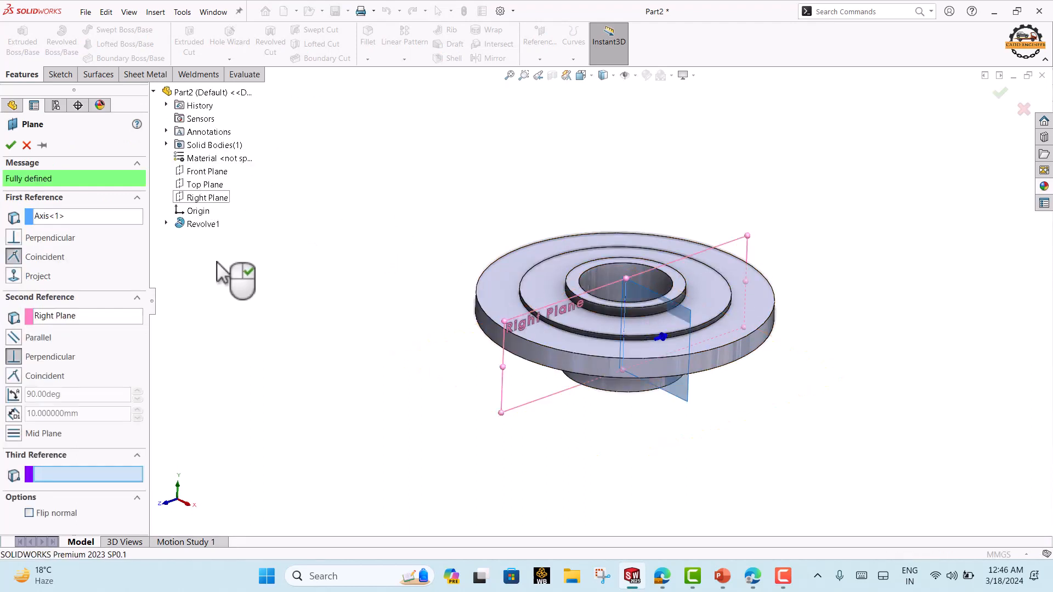
pyautogui.click(13, 394)
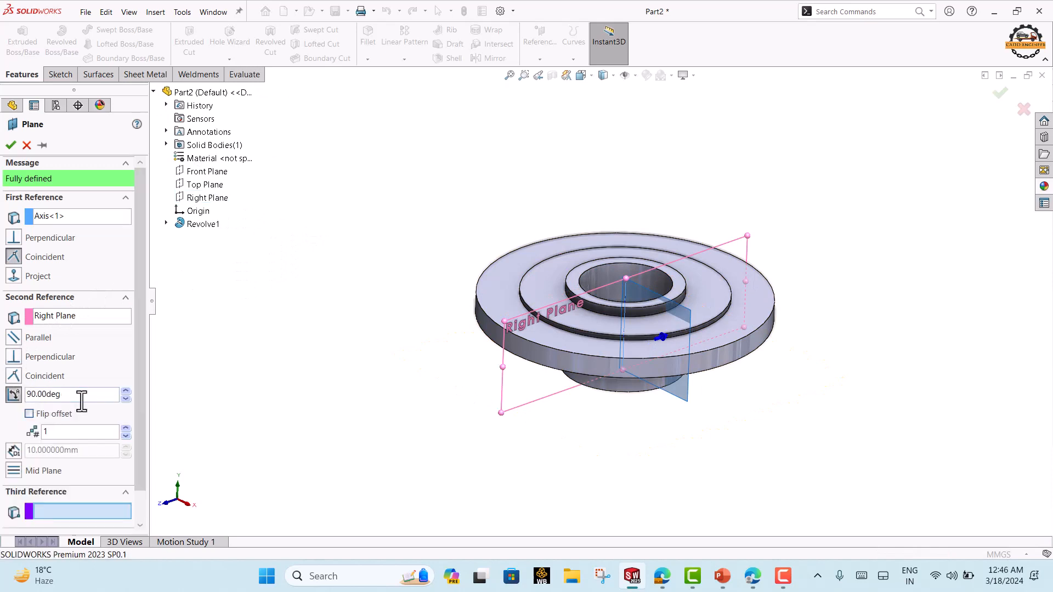
pyautogui.moveTo(80, 399); pyautogui.dragTo(34, 395)
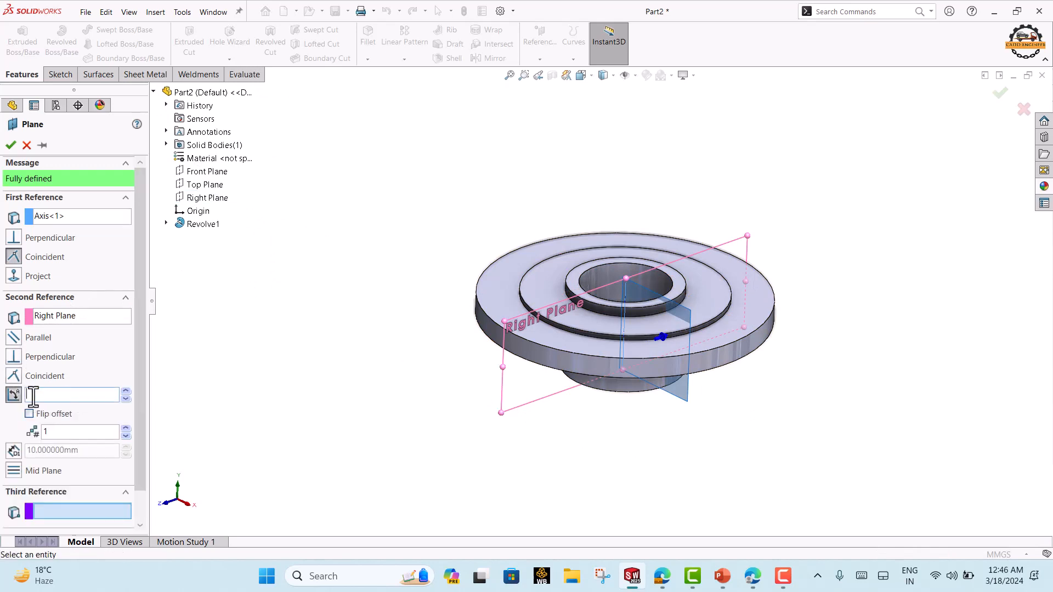
pyautogui.write('5')
pyautogui.press('Return')
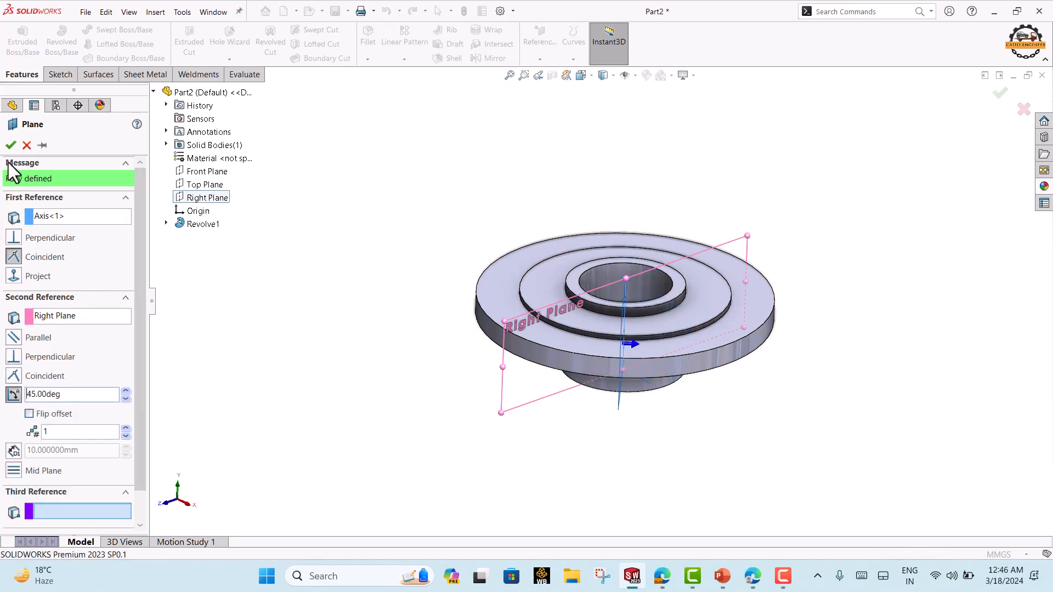
pyautogui.press('Return')
# Start a sketch on the 45° plane and draw a sloping line about 20.5 mm long outward from the disc's upper face
pyautogui.moveTo(306, 289)
pyautogui.mouseDown(button='middle')
pyautogui.moveTo(493, 329)
pyautogui.moveTo(600, 412)
pyautogui.moveTo(609, 404)
pyautogui.moveTo(643, 430)
pyautogui.mouseUp(button='middle')
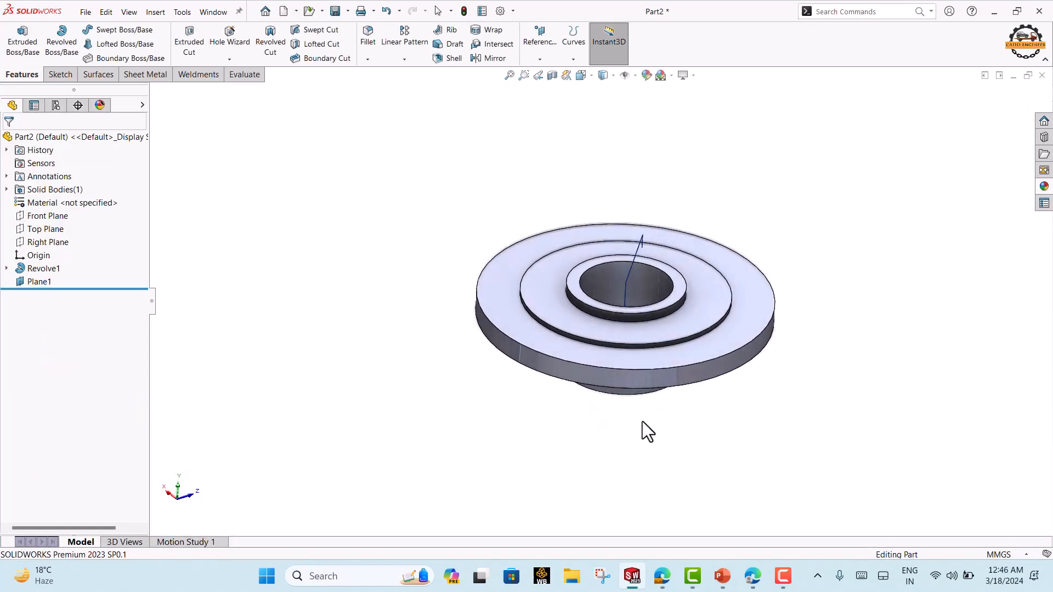
pyautogui.click(646, 245)
pyautogui.click(689, 206)
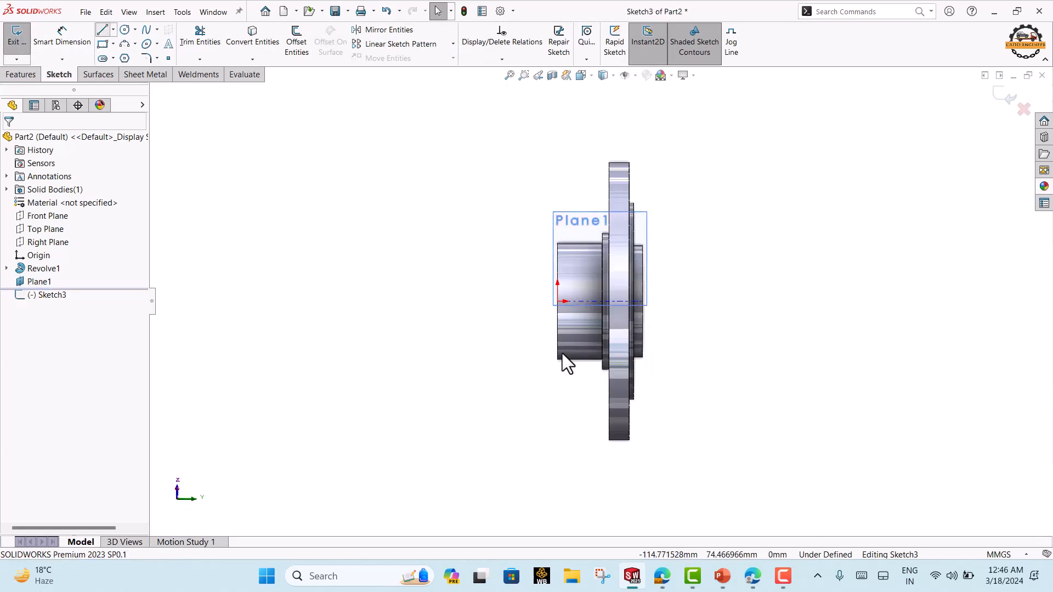
pyautogui.press('l')
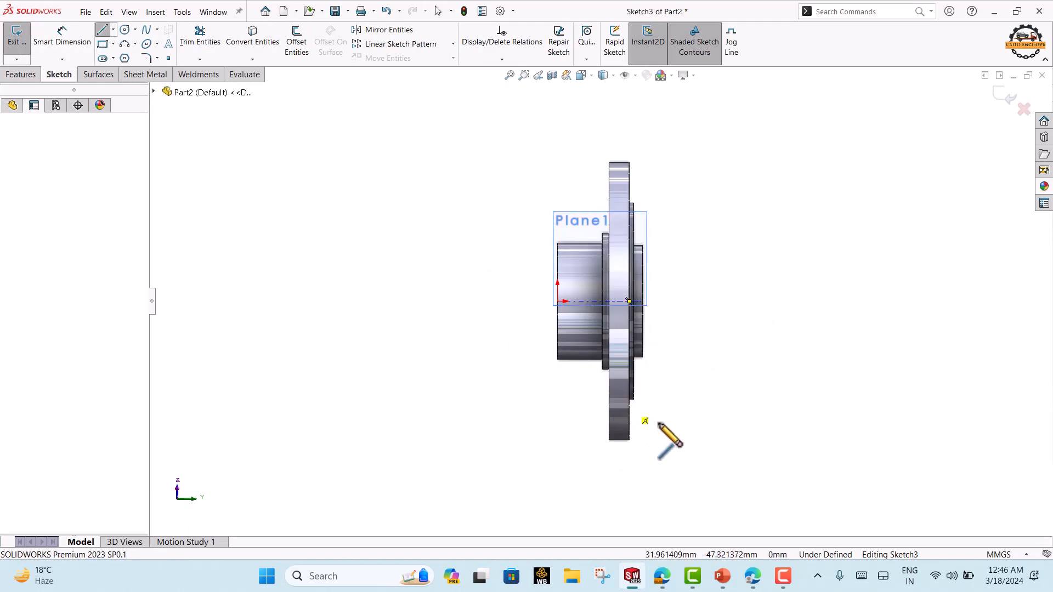
pyautogui.click(668, 430)
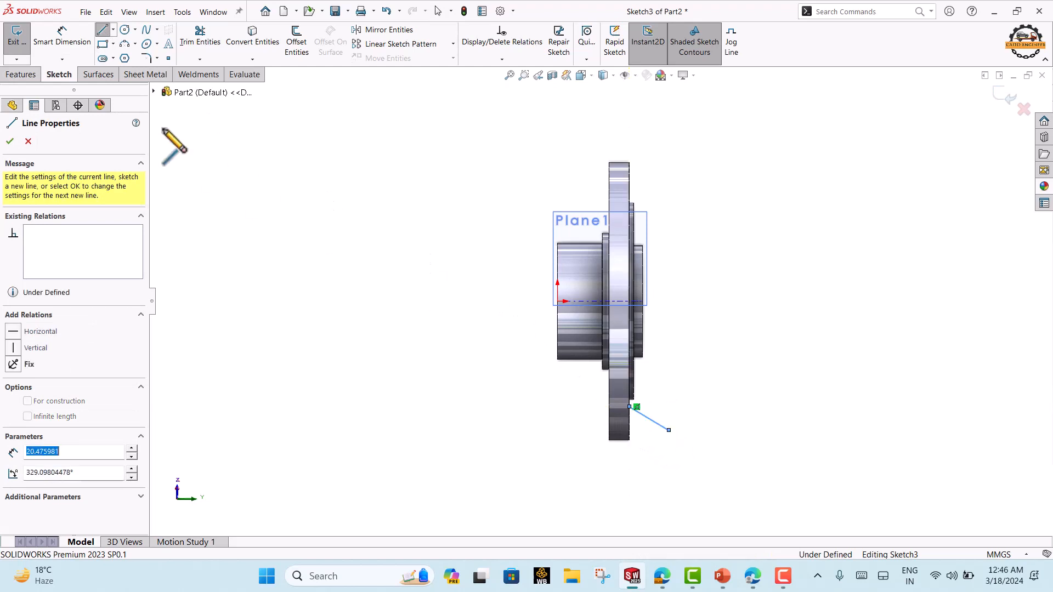
# Dimension the angle between the disc's lower edge and the sloping line as 45°
pyautogui.click(73, 43)
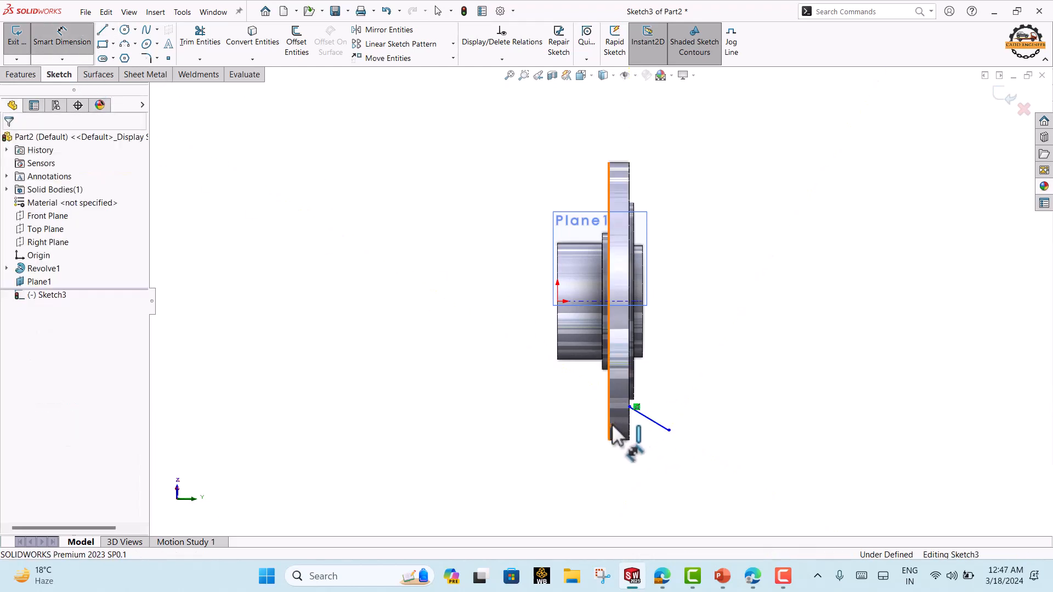
pyautogui.click(610, 425)
pyautogui.click(658, 425)
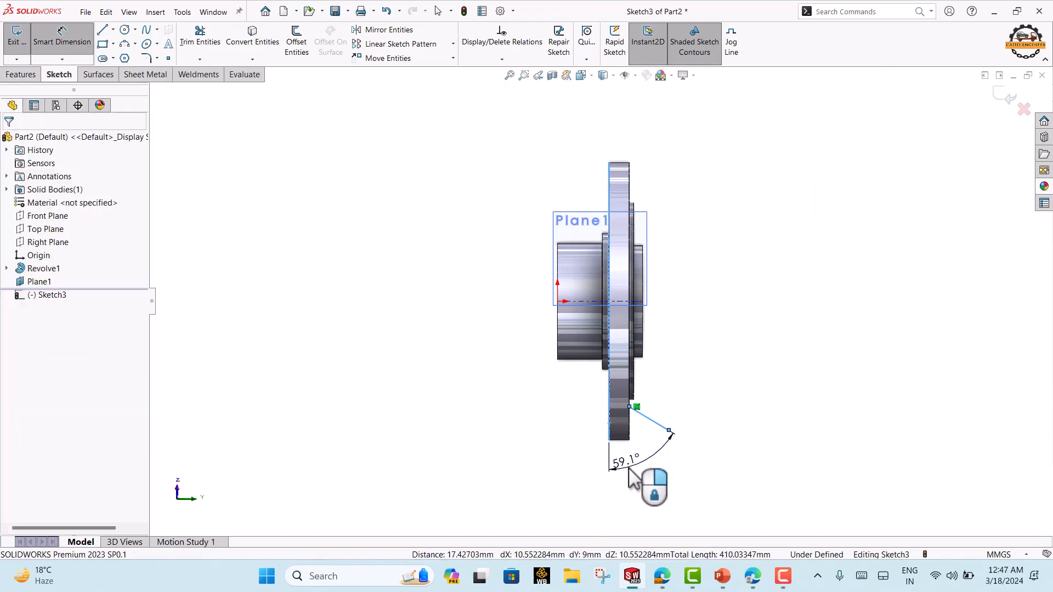
pyautogui.click(630, 470)
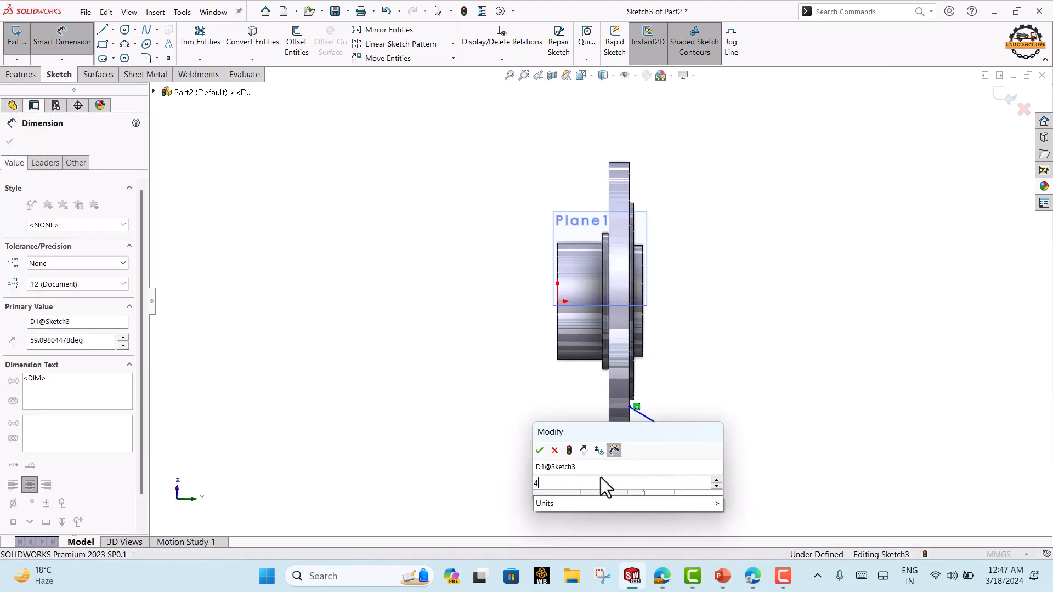
pyautogui.press('Escape')
pyautogui.click(567, 474)
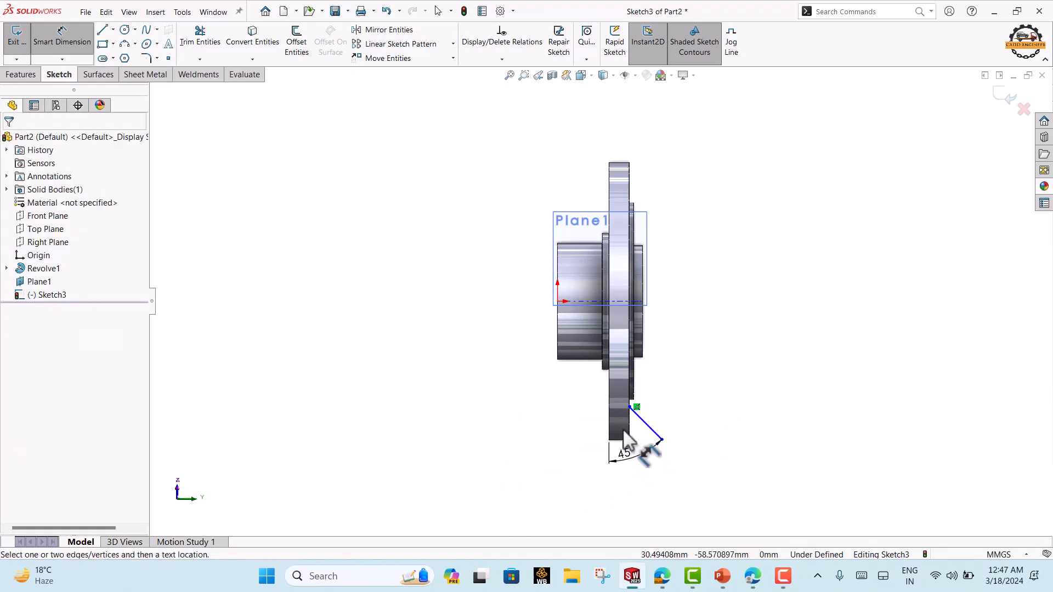
# Dimension the distance from the disc's lower edge to the sloping line's outer endpoint as 15 mm
pyautogui.click(611, 427)
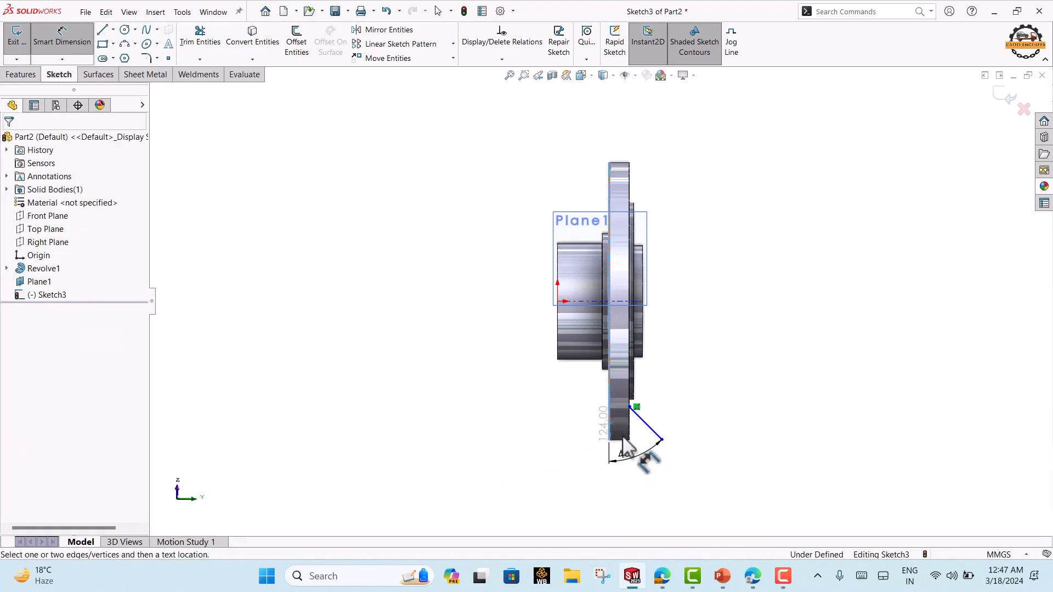
pyautogui.click(661, 439)
pyautogui.click(649, 490)
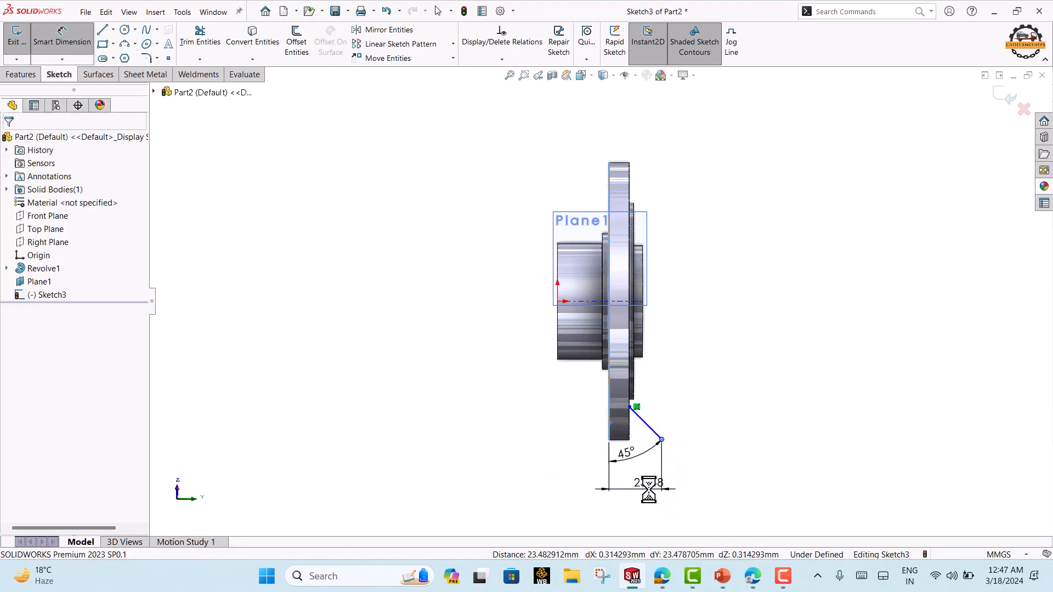
pyautogui.write('15')
pyautogui.press('Return')
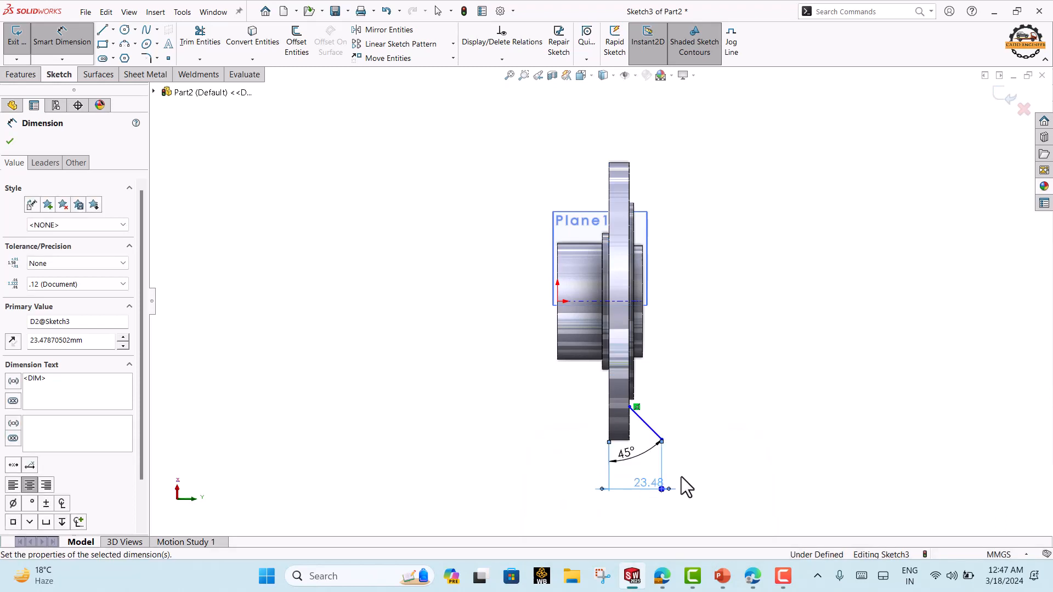
# Dimension the distance from the central axis to the sloping line's outer endpoint as 58 mm and exit the sketch
pyautogui.click(584, 301)
pyautogui.click(643, 420)
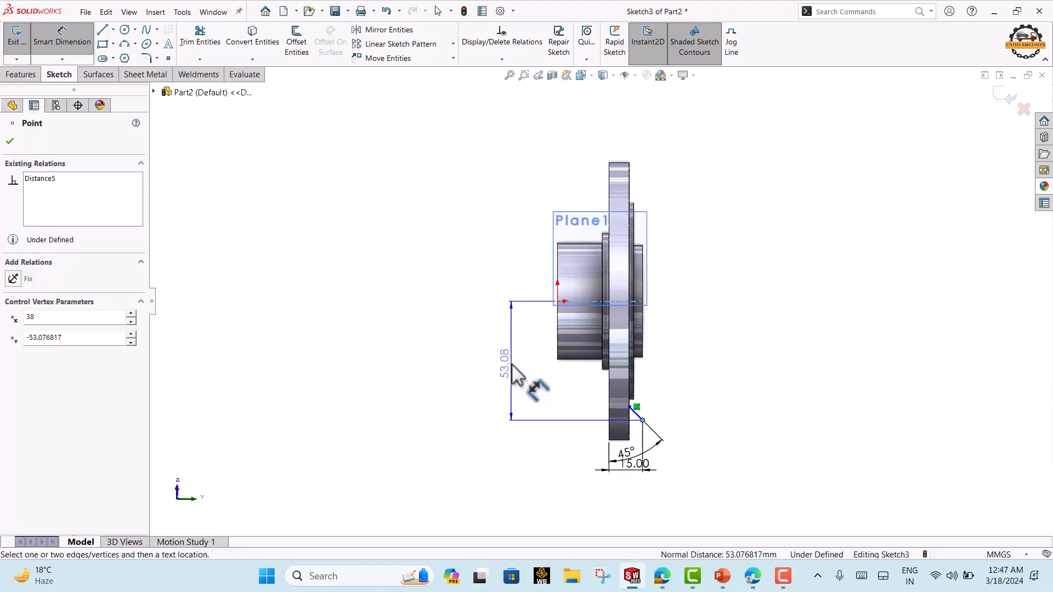
pyautogui.click(513, 365)
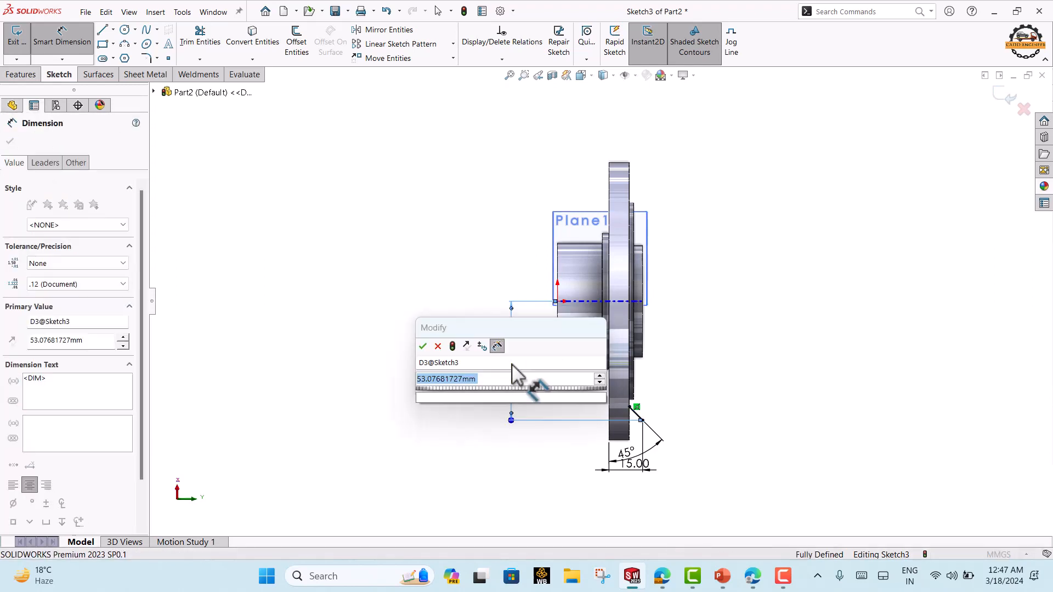
pyautogui.press('Return')
pyautogui.click(697, 323)
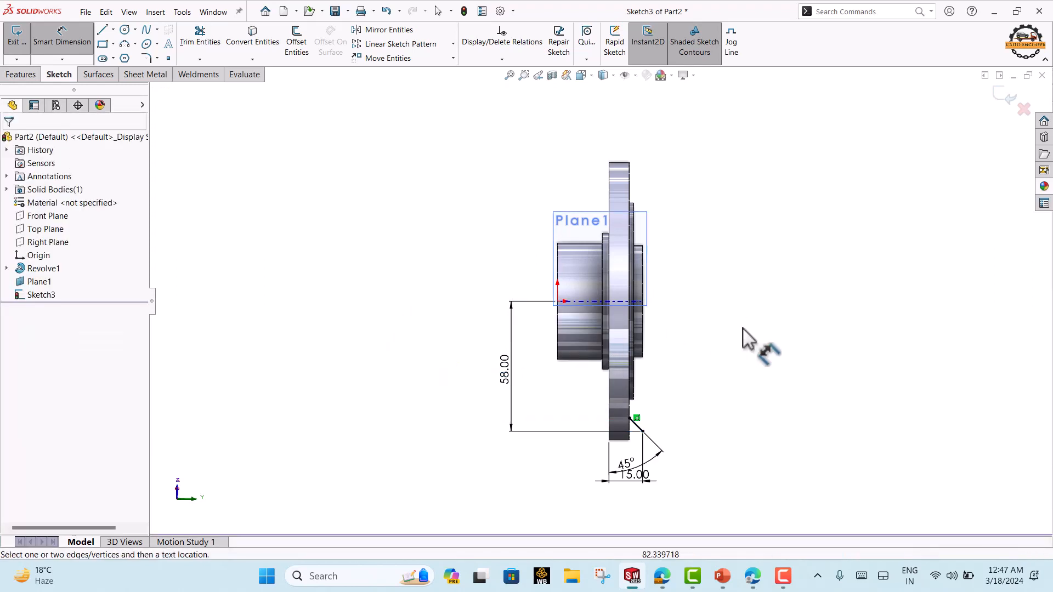
pyautogui.click(1007, 98)
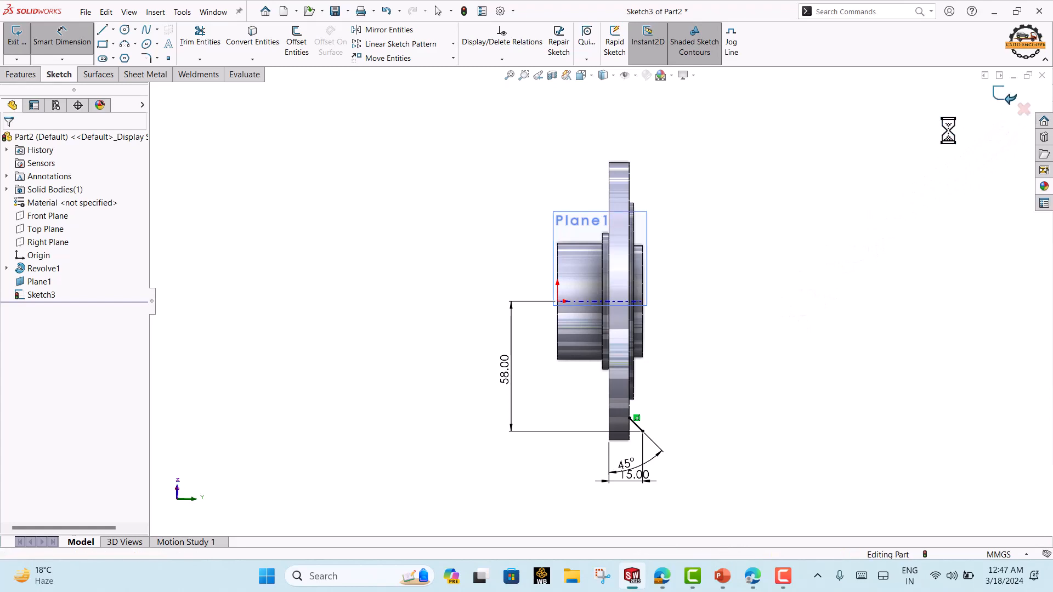
# Create a reference plane perpendicular to the sloping sketch line at its outer endpoint
pyautogui.moveTo(759, 329)
pyautogui.mouseDown(button='middle')
pyautogui.moveTo(656, 258)
pyautogui.moveTo(684, 357)
pyautogui.moveTo(744, 329)
pyautogui.moveTo(682, 418)
pyautogui.moveTo(689, 313)
pyautogui.mouseUp(button='middle')
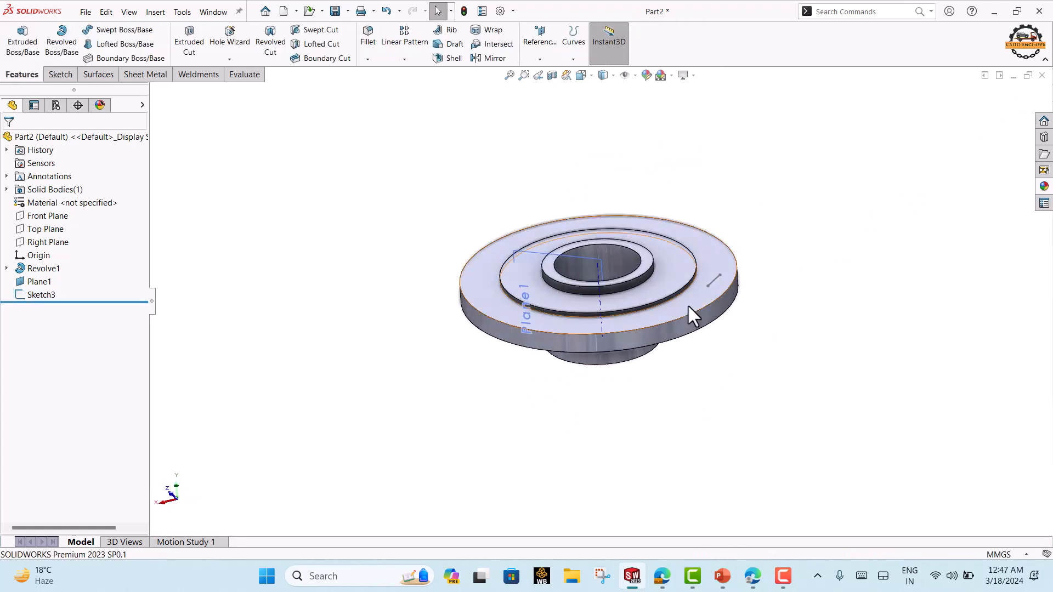
pyautogui.scroll(-3, 689, 313)
pyautogui.scroll(-2, 740, 274)
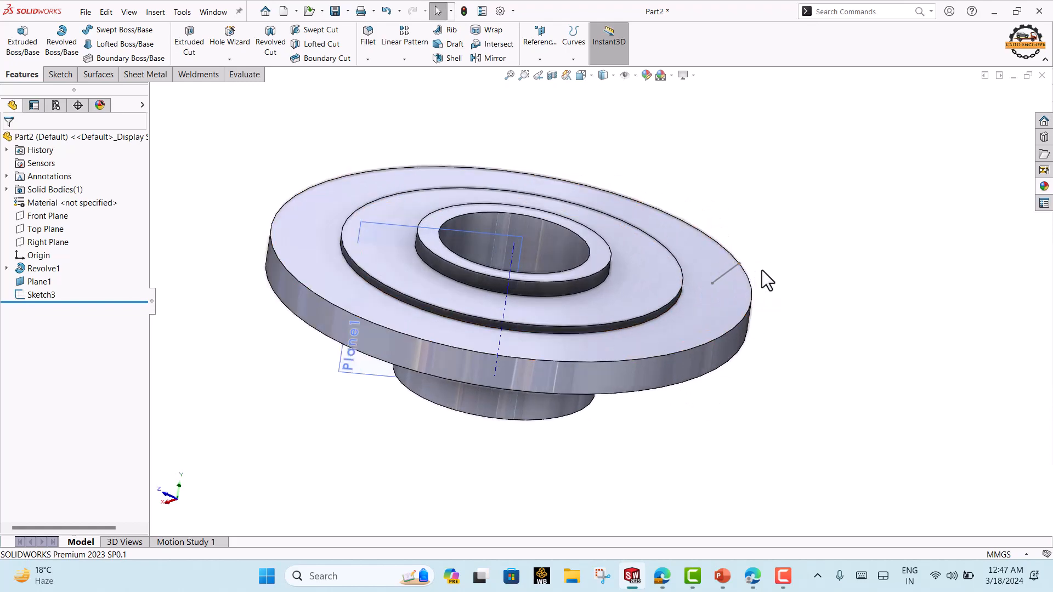
pyautogui.moveTo(795, 295); pyautogui.dragTo(712, 294, button='middle')
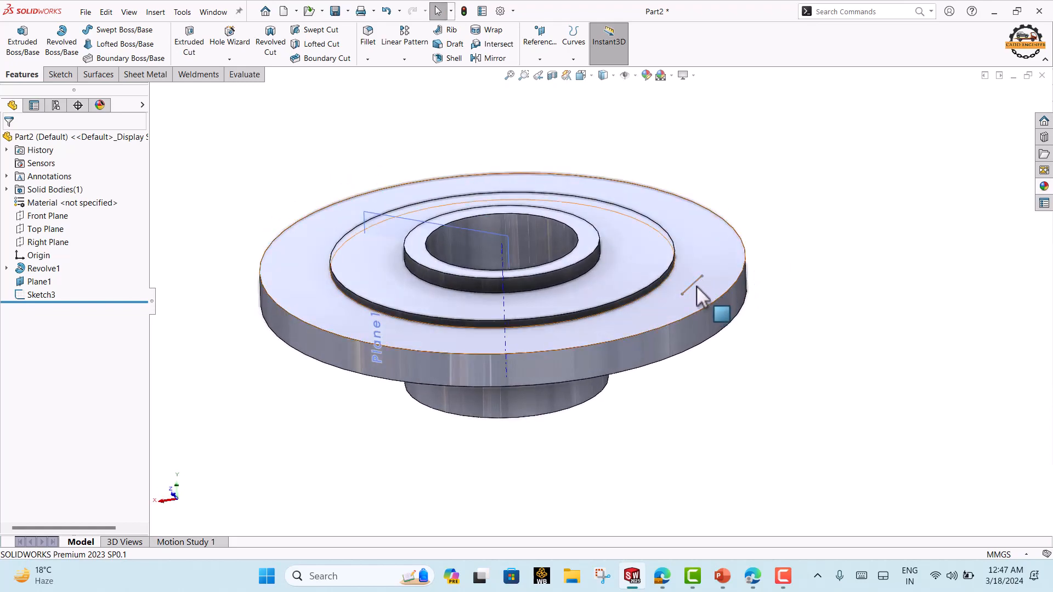
pyautogui.moveTo(683, 302); pyautogui.dragTo(714, 291, button='middle')
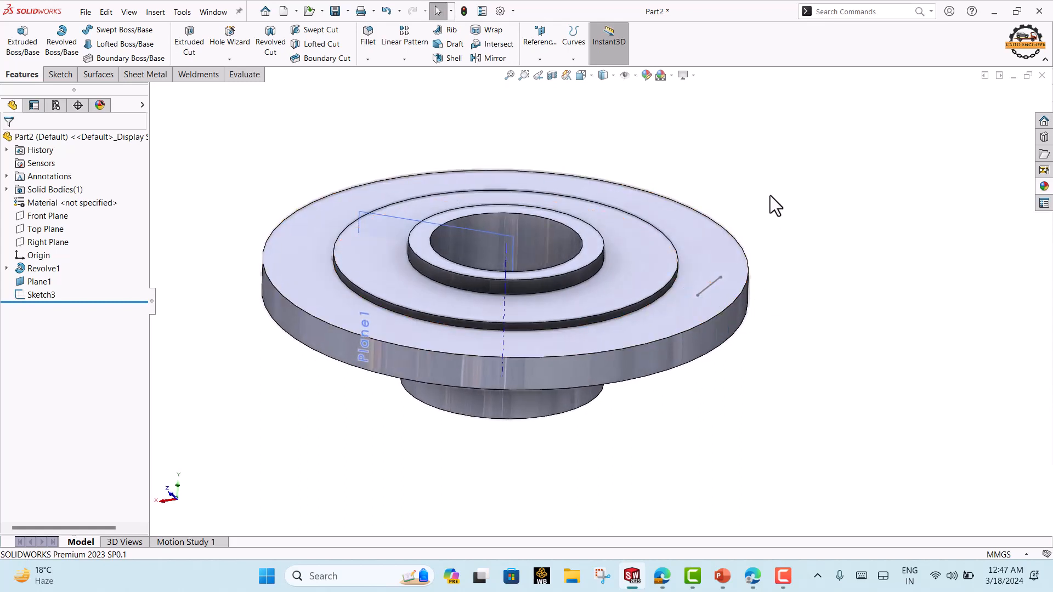
pyautogui.click(539, 55)
pyautogui.click(549, 72)
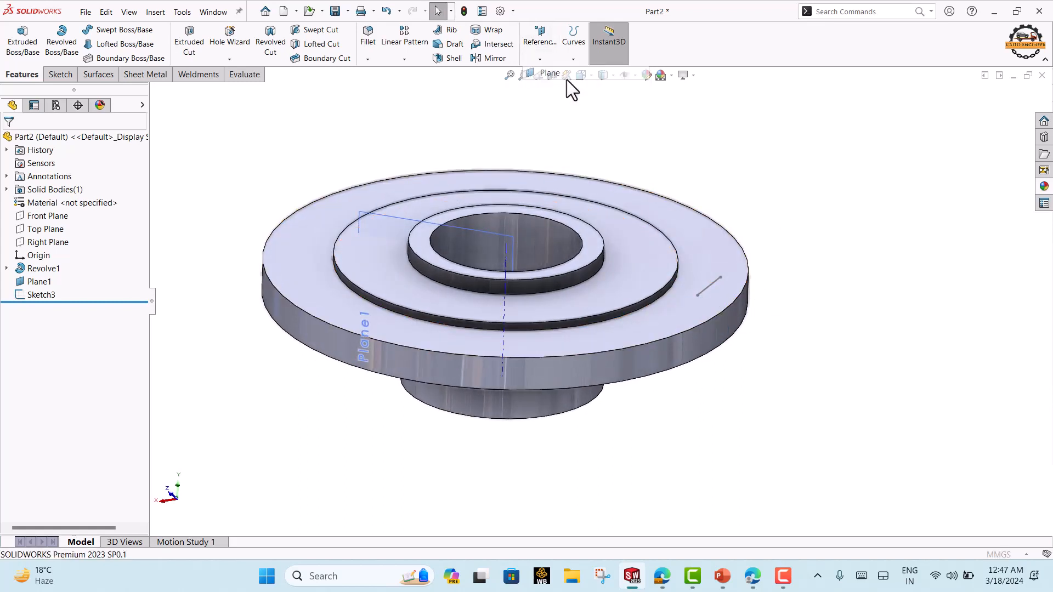
pyautogui.click(711, 285)
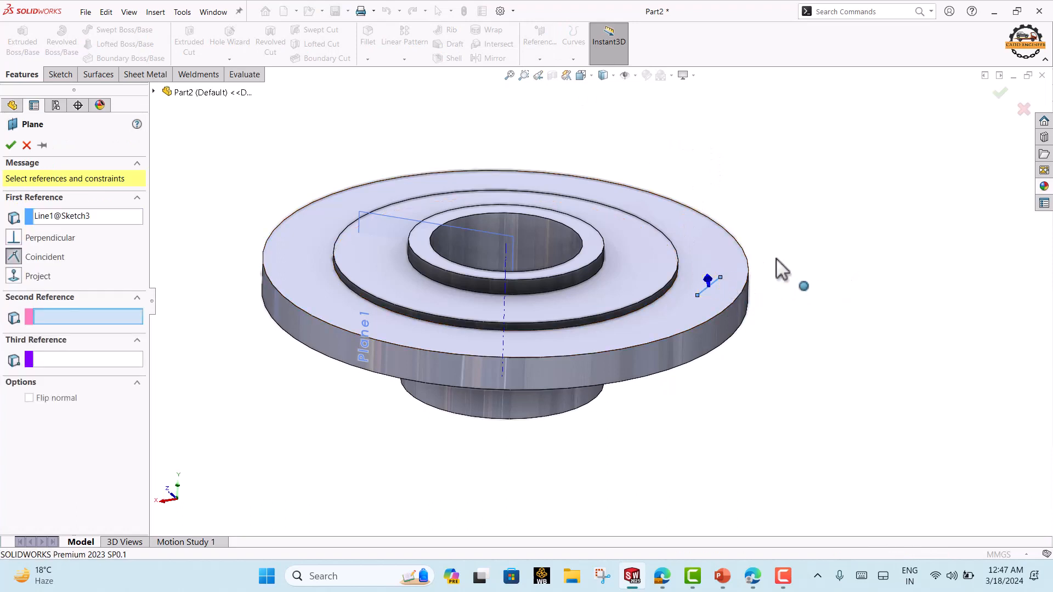
pyautogui.click(803, 285)
pyautogui.click(1000, 93)
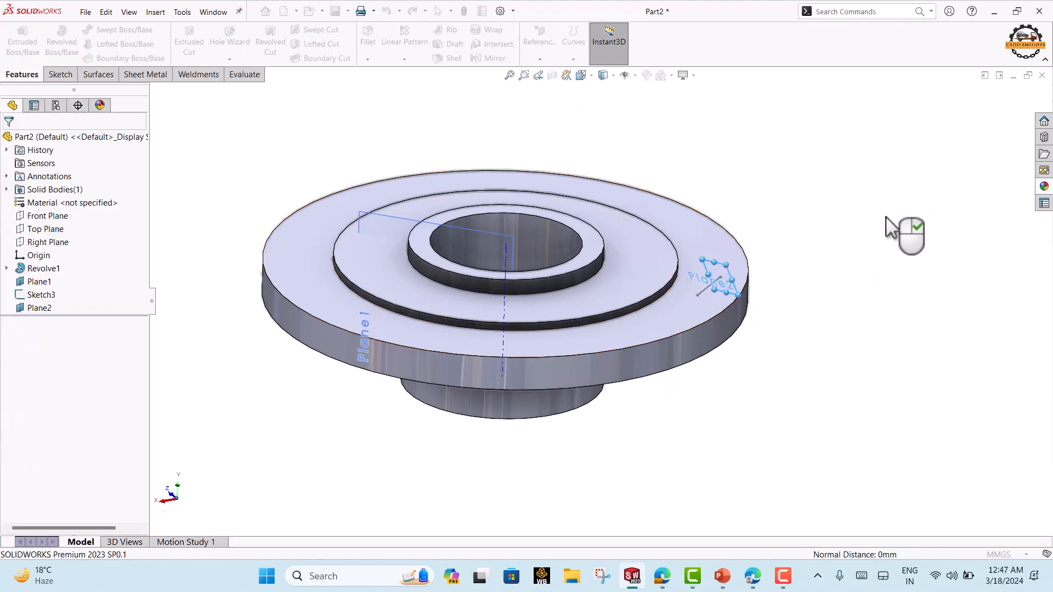
# Start a sketch on the plane at the line's end and draw two concentric circles at the origin, the inner about 2.5 mm in diameter
pyautogui.moveTo(801, 285); pyautogui.dragTo(787, 259, button='middle')
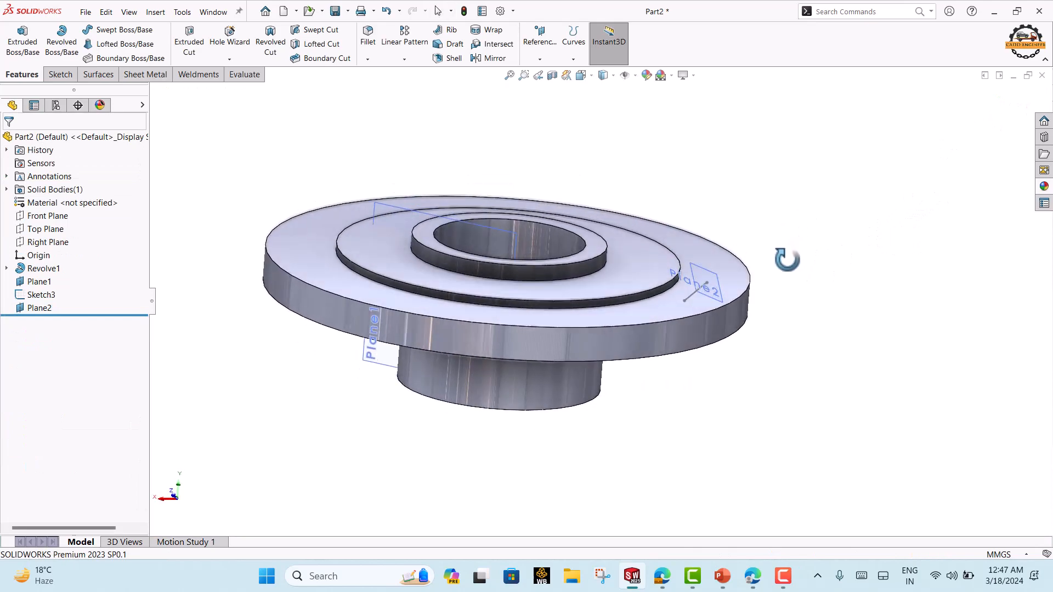
pyautogui.click(700, 283)
pyautogui.click(746, 243)
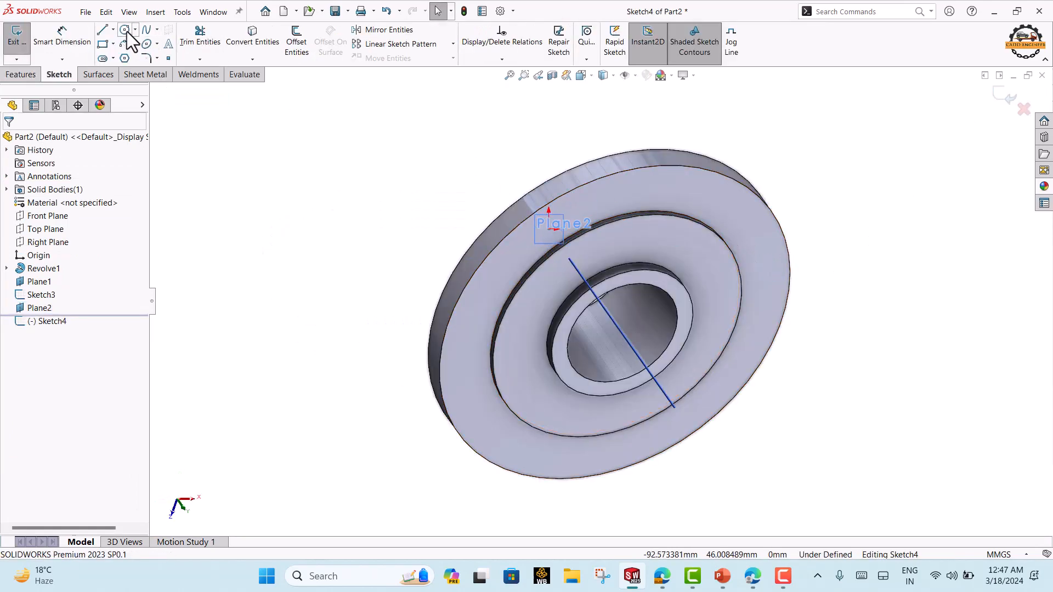
pyautogui.scroll(-5, 572, 246)
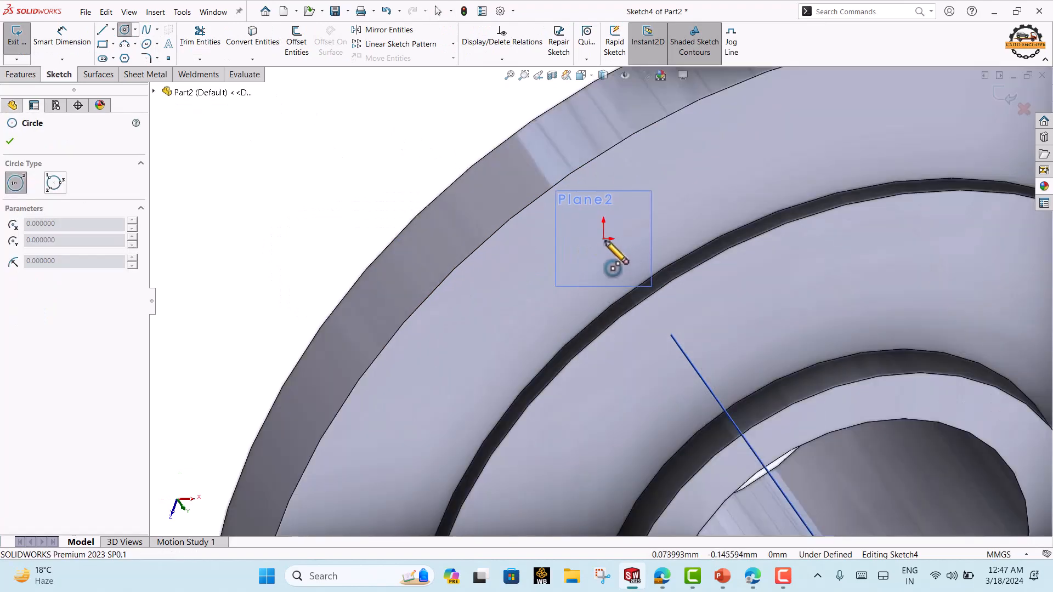
pyautogui.click(604, 240)
pyautogui.click(609, 266)
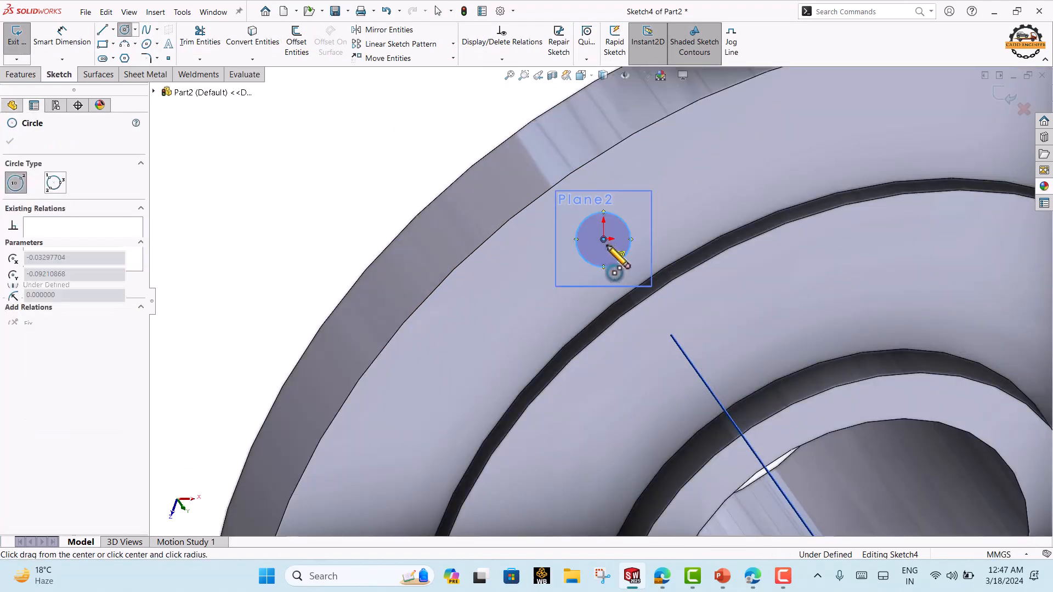
pyautogui.click(603, 240)
pyautogui.click(610, 250)
pyautogui.press('Escape')
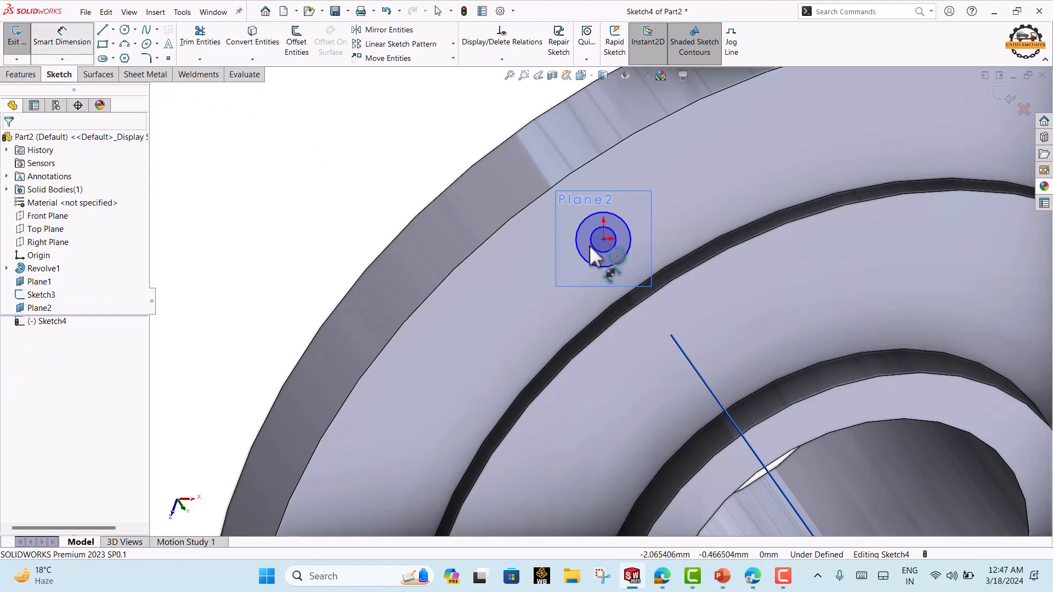
# Dimension the two concentric circles with diameters of 3 mm for the inner and 10 mm for the outer
pyautogui.click(593, 247)
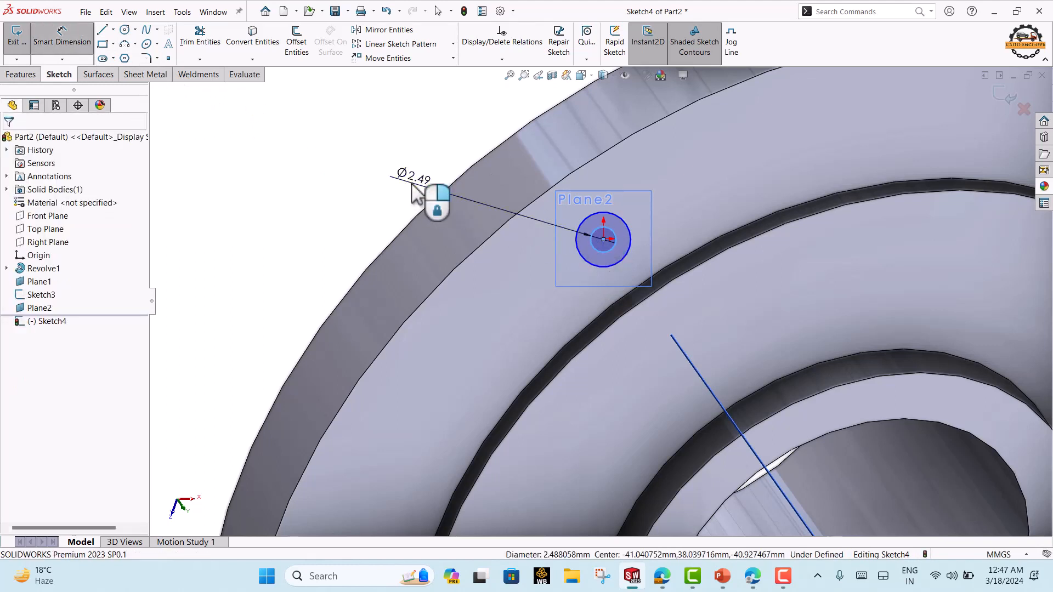
pyautogui.click(417, 194)
pyautogui.press('Escape')
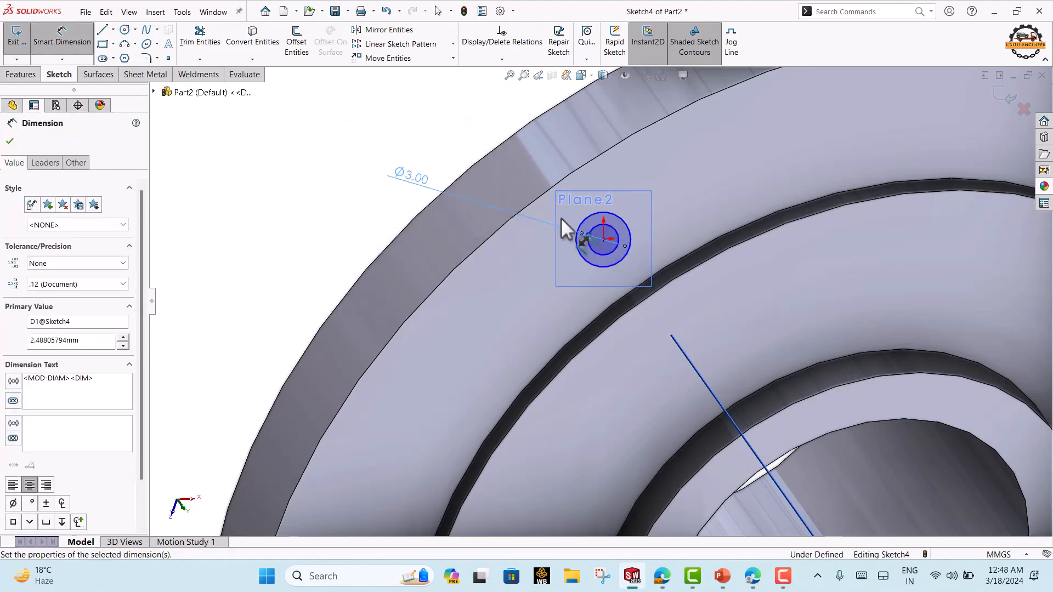
pyautogui.click(578, 223)
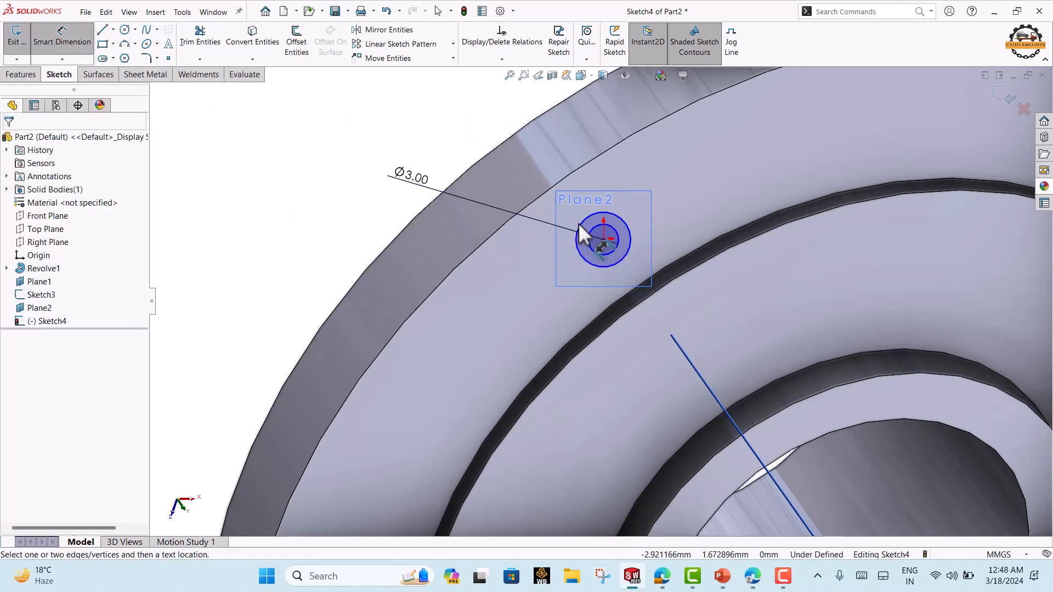
pyautogui.click(477, 157)
pyautogui.write('10')
pyautogui.press('Return')
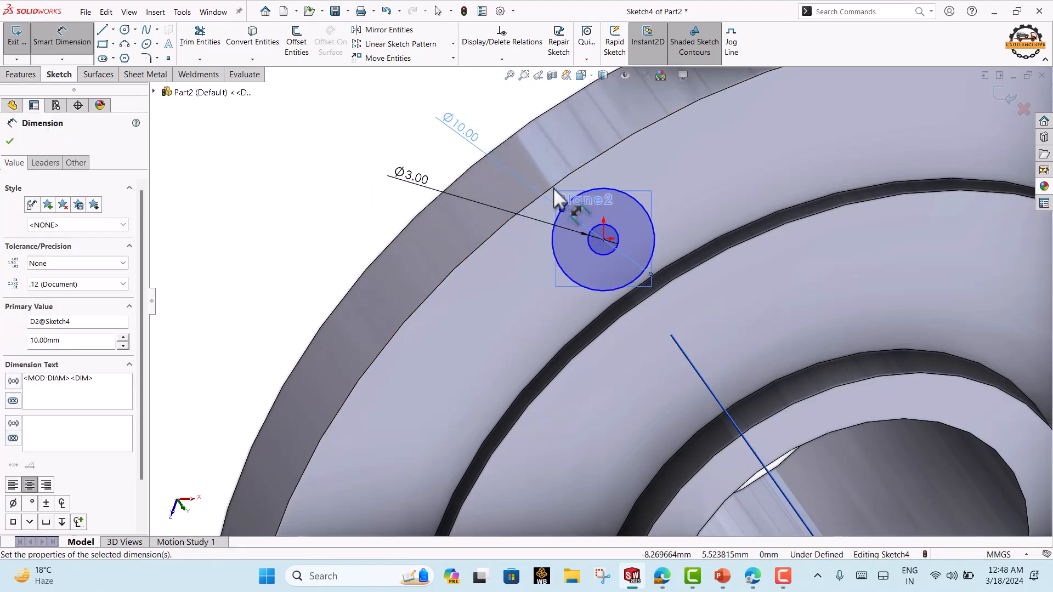
pyautogui.press('Escape')
# Move the circles off the origin, add a Pierce relation between their centre and the sloping sketch line, and exit the sketch
pyautogui.moveTo(604, 239); pyautogui.dragTo(572, 262)
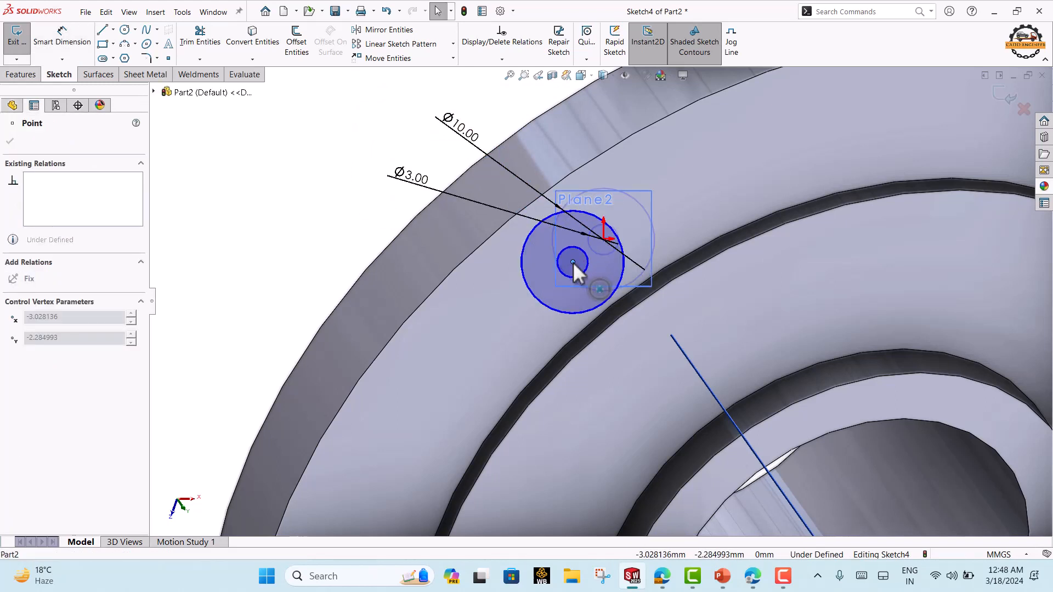
pyautogui.click(604, 238)
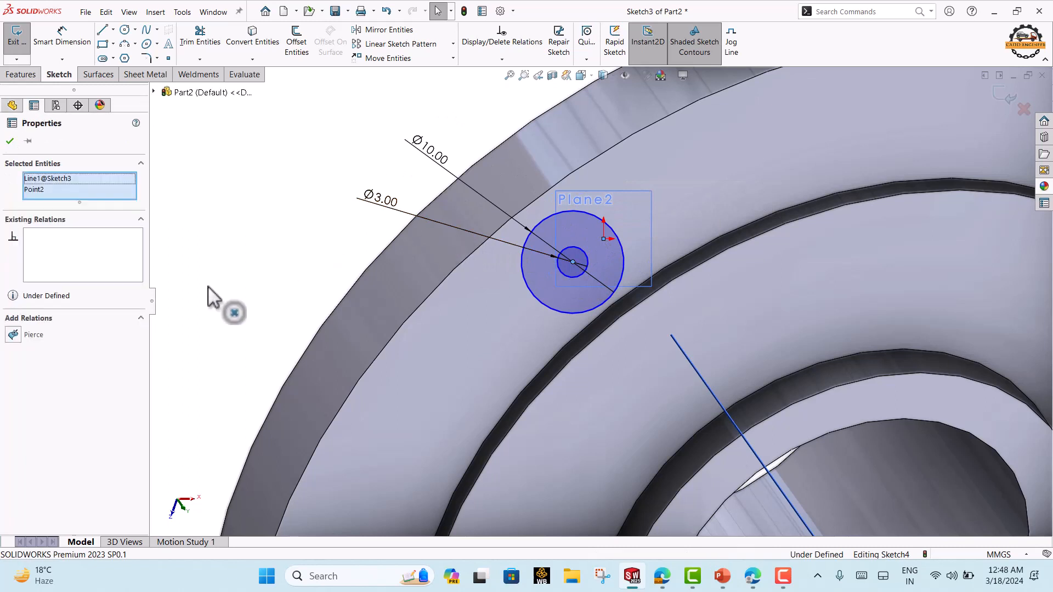
pyautogui.click(13, 335)
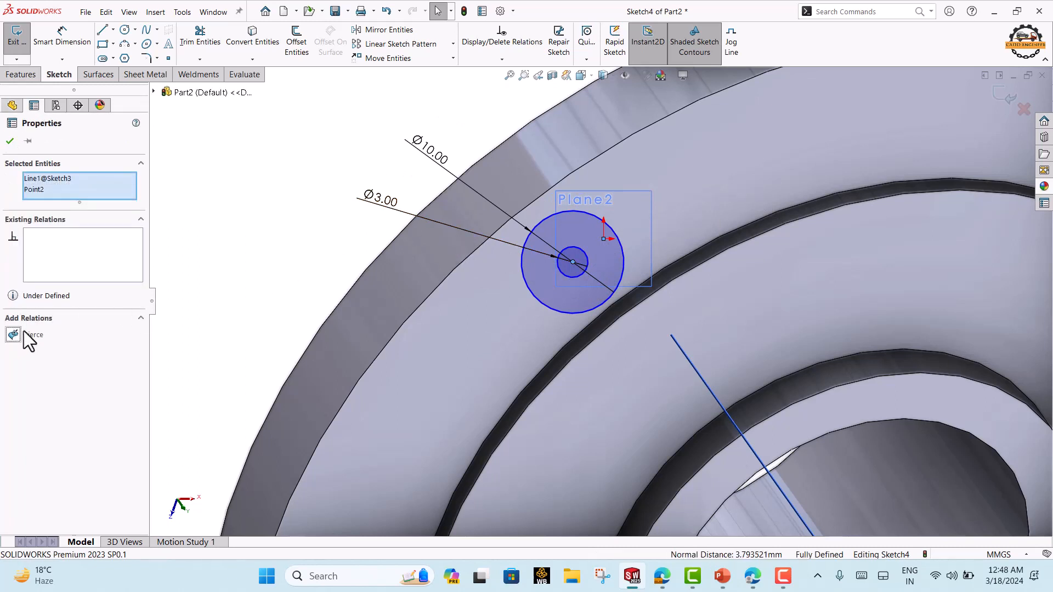
pyautogui.click(11, 143)
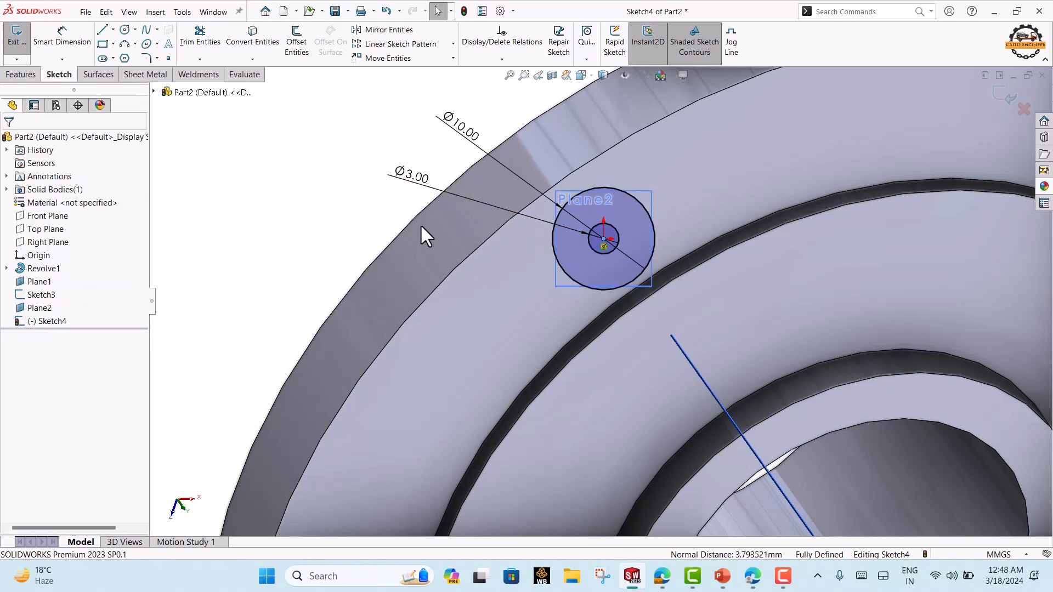
pyautogui.click(1000, 96)
pyautogui.scroll(5, 585, 321)
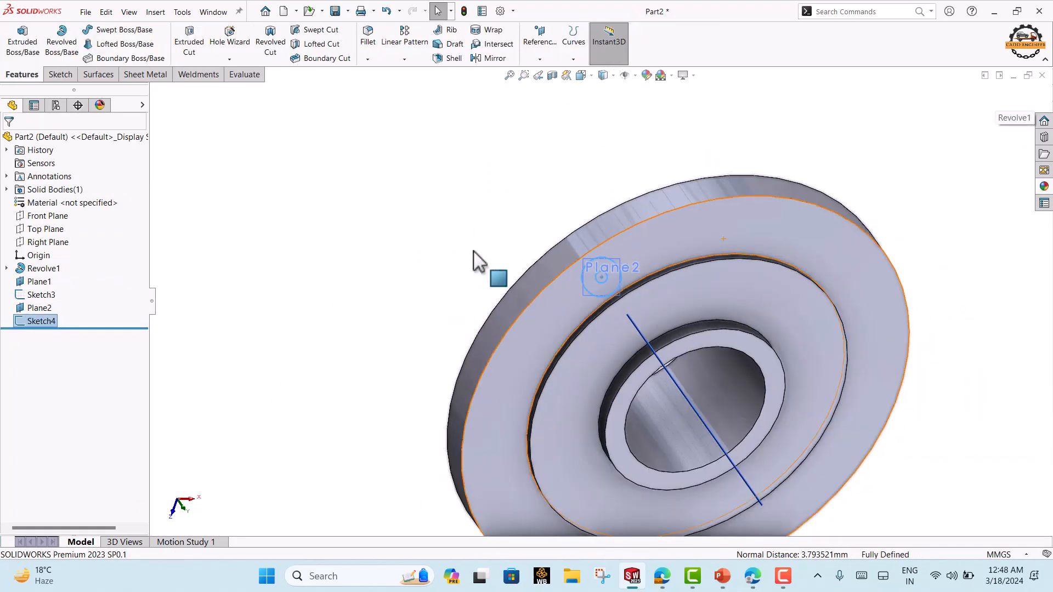
pyautogui.click(473, 251)
# Hide the plane perpendicular to the sloping line and the guide-line sketch
pyautogui.moveTo(704, 390)
pyautogui.mouseDown(button='middle')
pyautogui.moveTo(690, 302)
pyautogui.moveTo(821, 198)
pyautogui.moveTo(771, 357)
pyautogui.moveTo(695, 386)
pyautogui.mouseUp(button='middle')
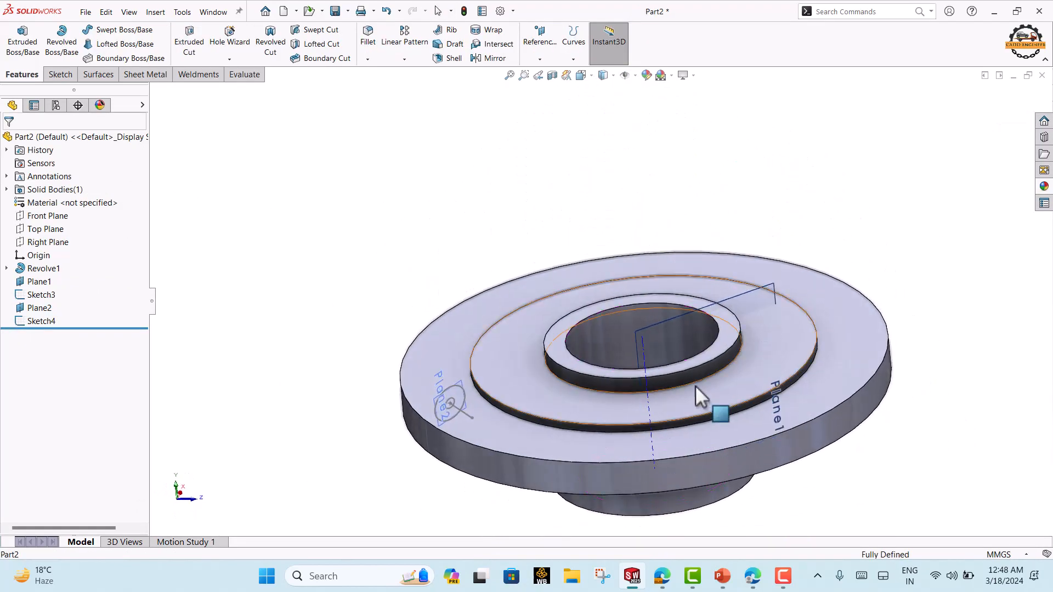
pyautogui.scroll(-3, 376, 438)
pyautogui.click(45, 308)
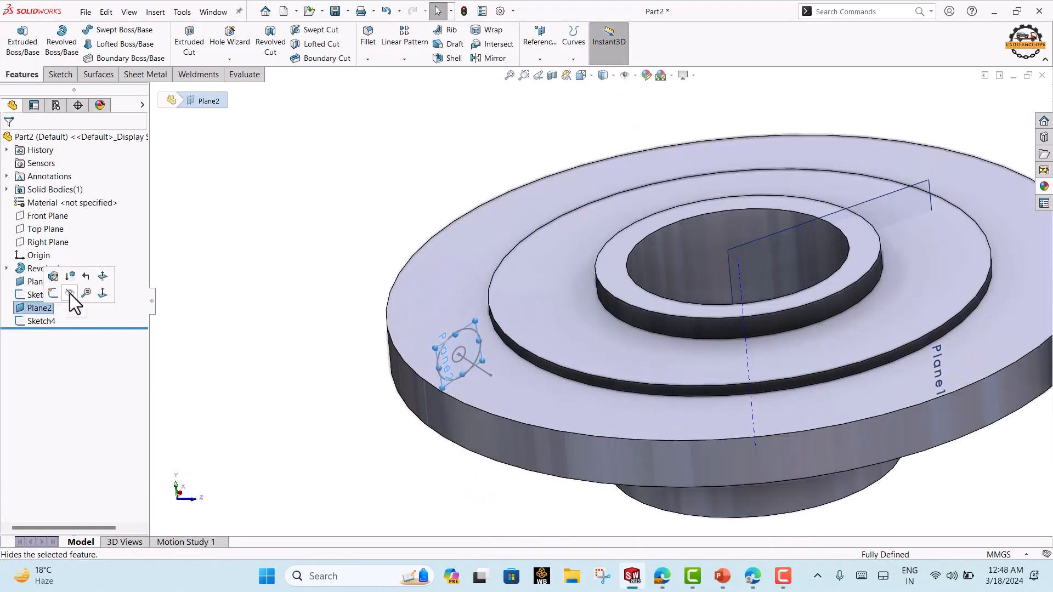
pyautogui.click(70, 294)
pyautogui.click(53, 295)
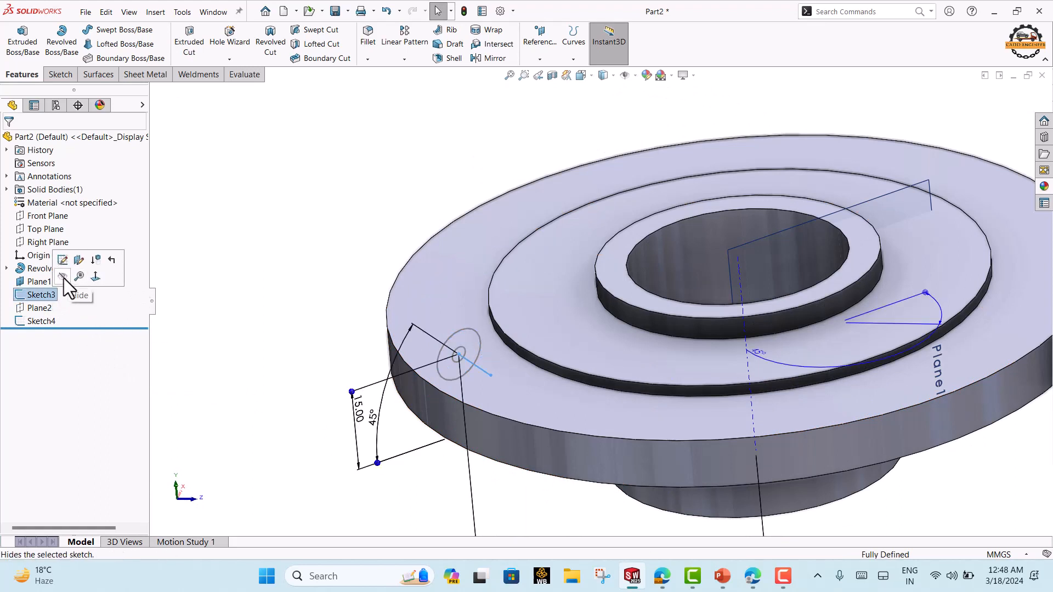
pyautogui.click(63, 278)
# Start a boss extrusion of the two-circle sketch and reverse its direction towards the flange disc
pyautogui.click(51, 322)
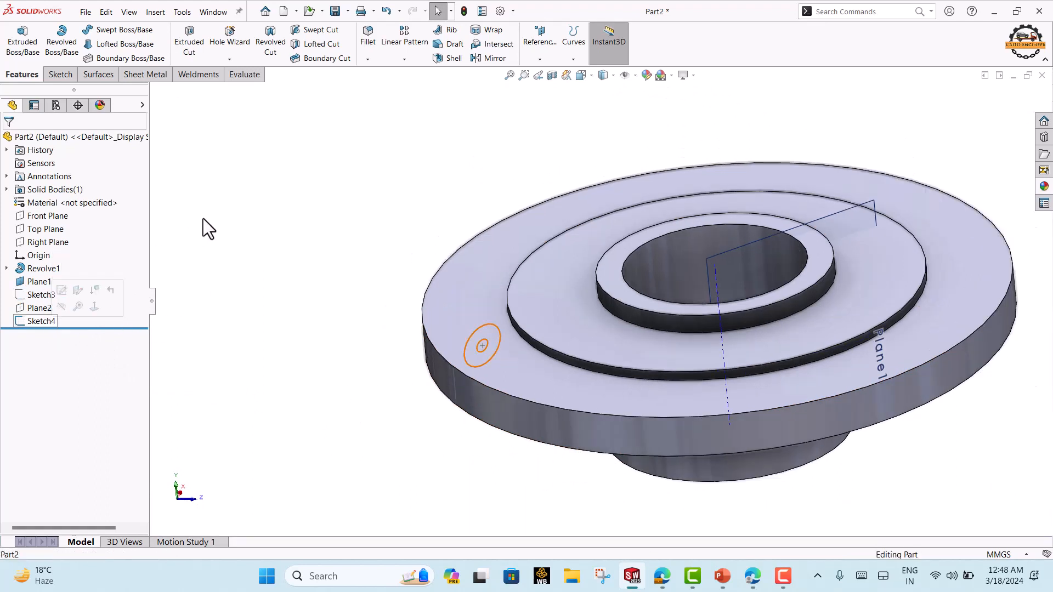
pyautogui.click(29, 54)
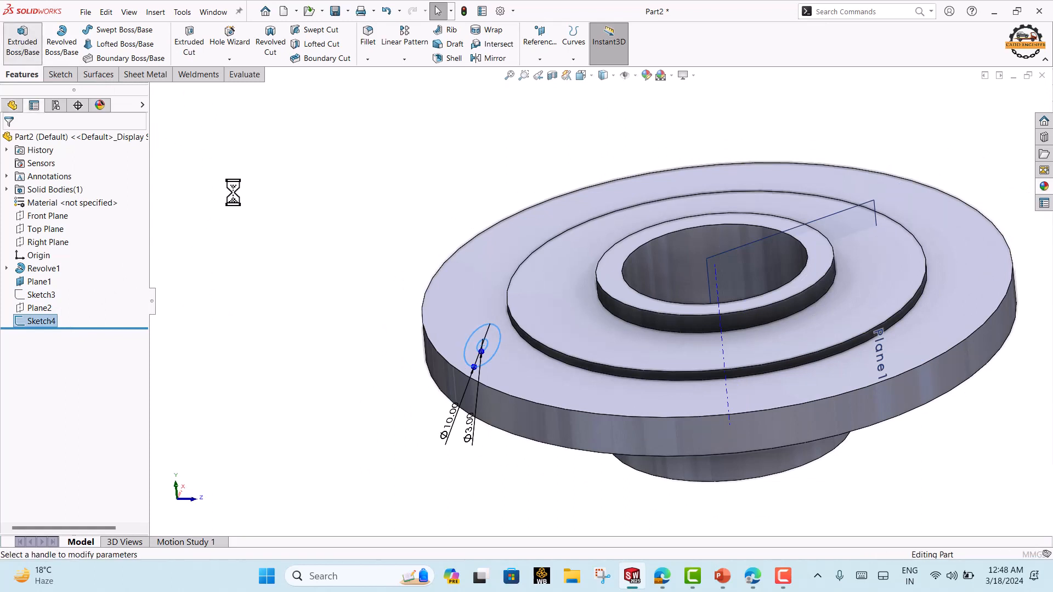
pyautogui.click(93, 216)
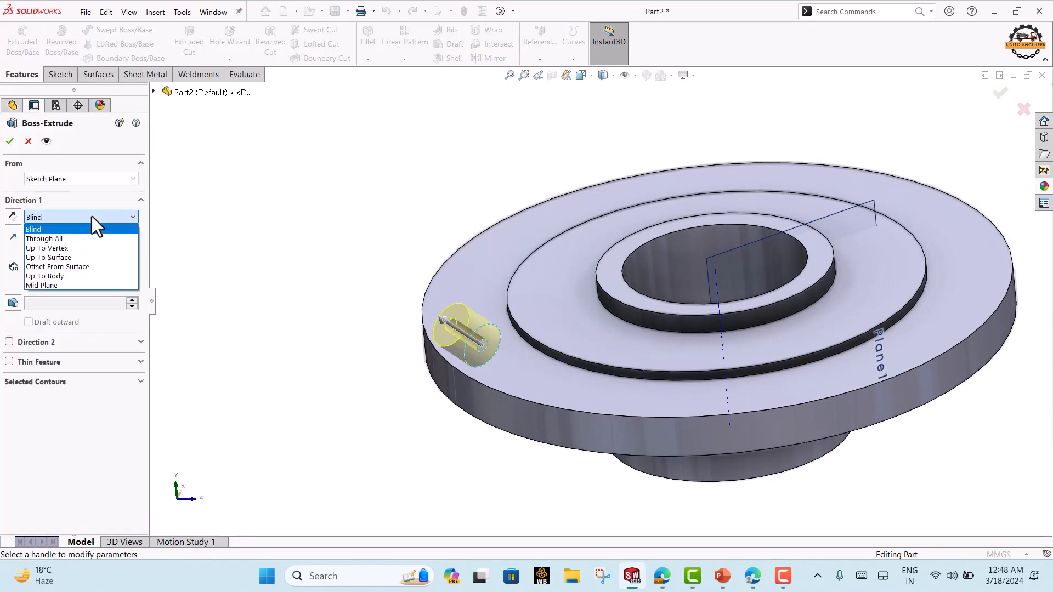
pyautogui.click(249, 222)
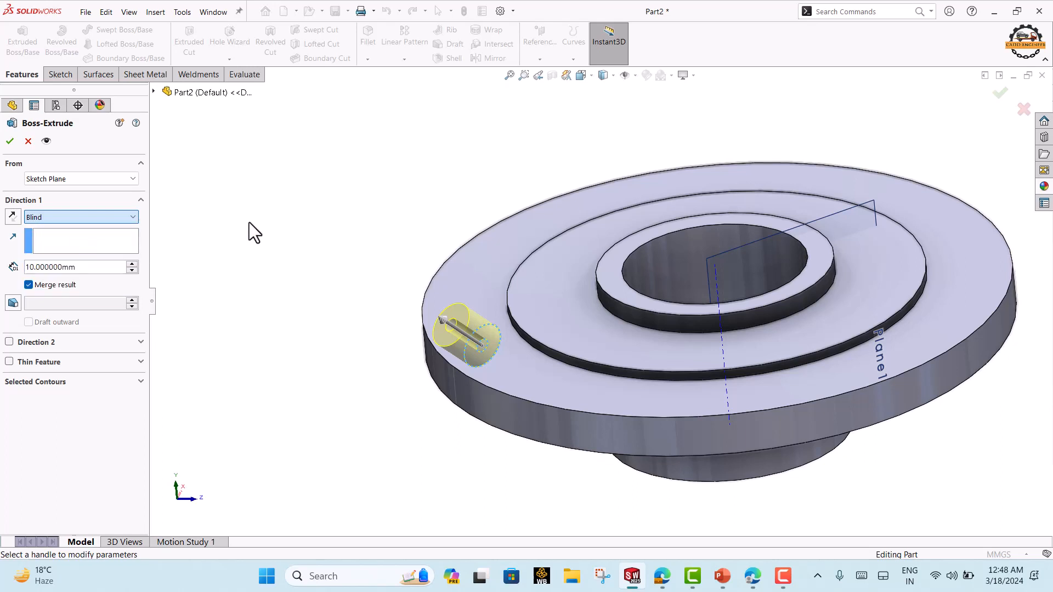
# Try an Up To Surface end condition on the disc's outer upper face and clear the face selection
pyautogui.click(54, 218)
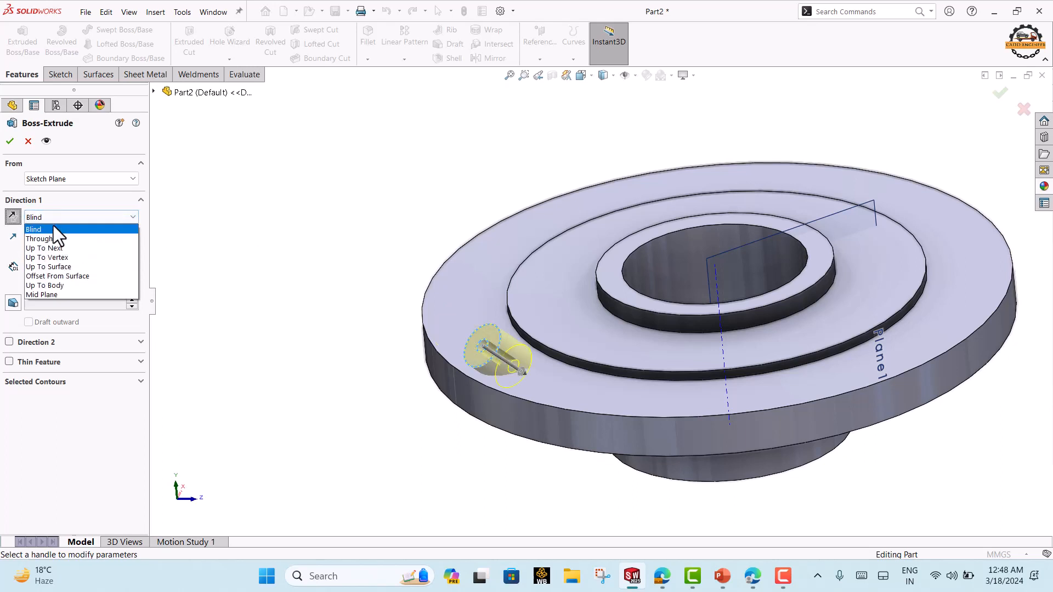
pyautogui.click(53, 263)
pyautogui.click(447, 296)
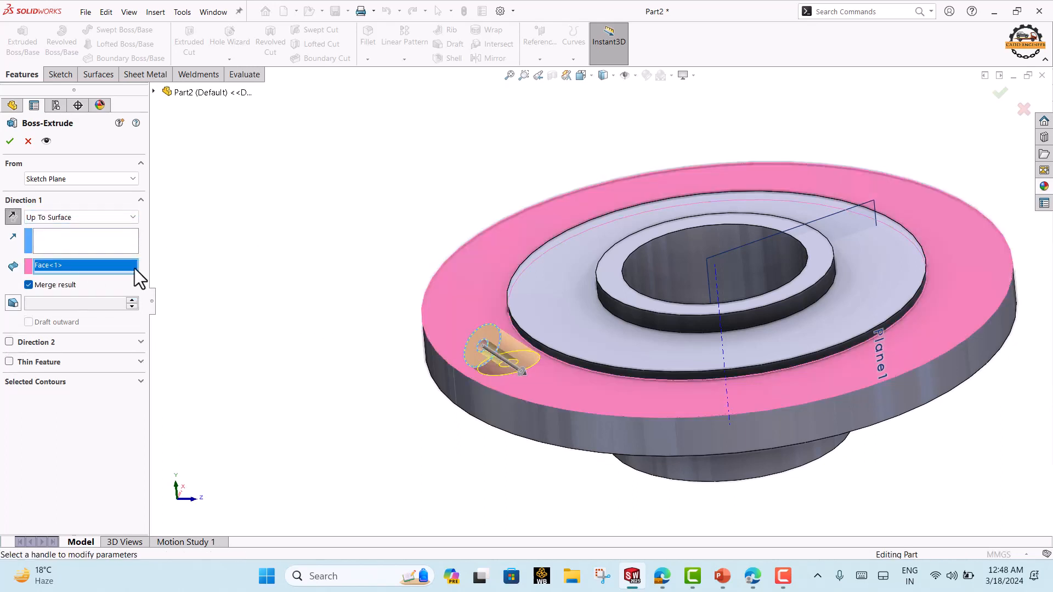
pyautogui.rightClick(71, 261)
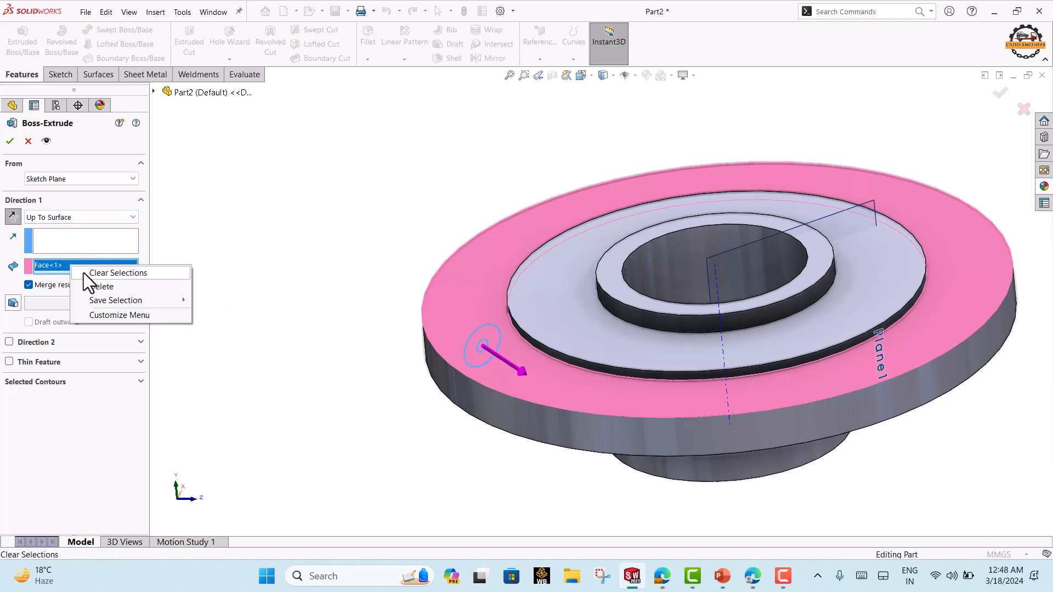
pyautogui.click(84, 273)
# Set the extrusion's end condition to Up To Next and finish the angled hollow boss
pyautogui.click(81, 216)
pyautogui.click(81, 246)
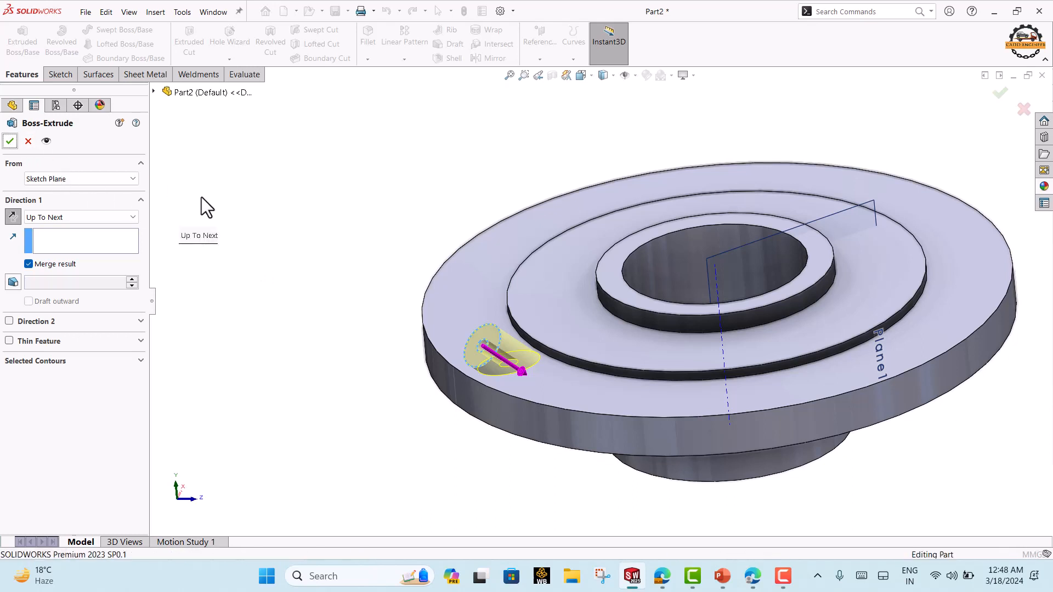
pyautogui.press('Return')
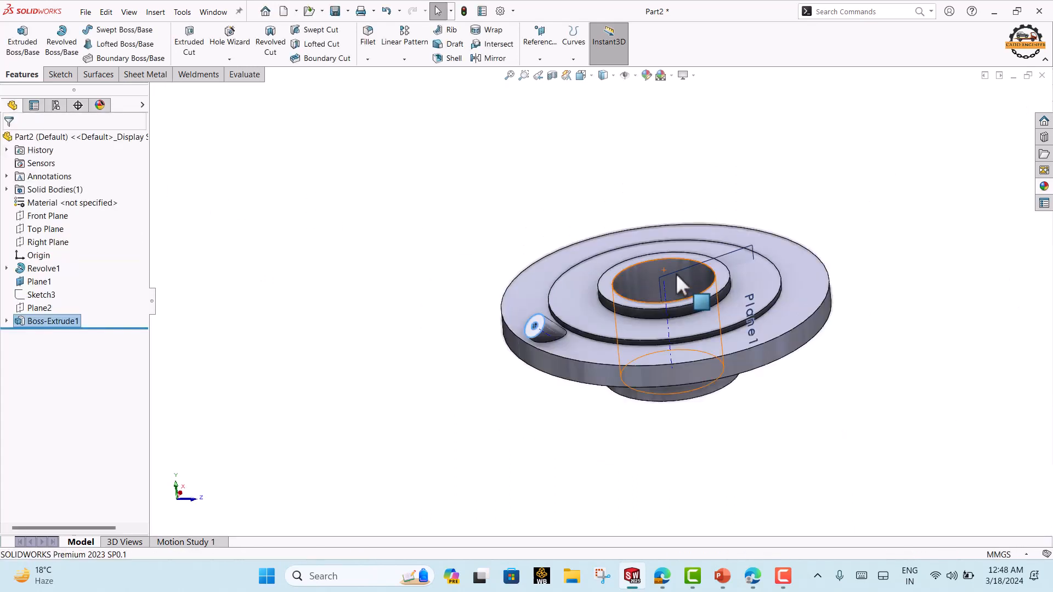
# Hide the 45° plane and the axis line through the central bore
pyautogui.click(40, 283)
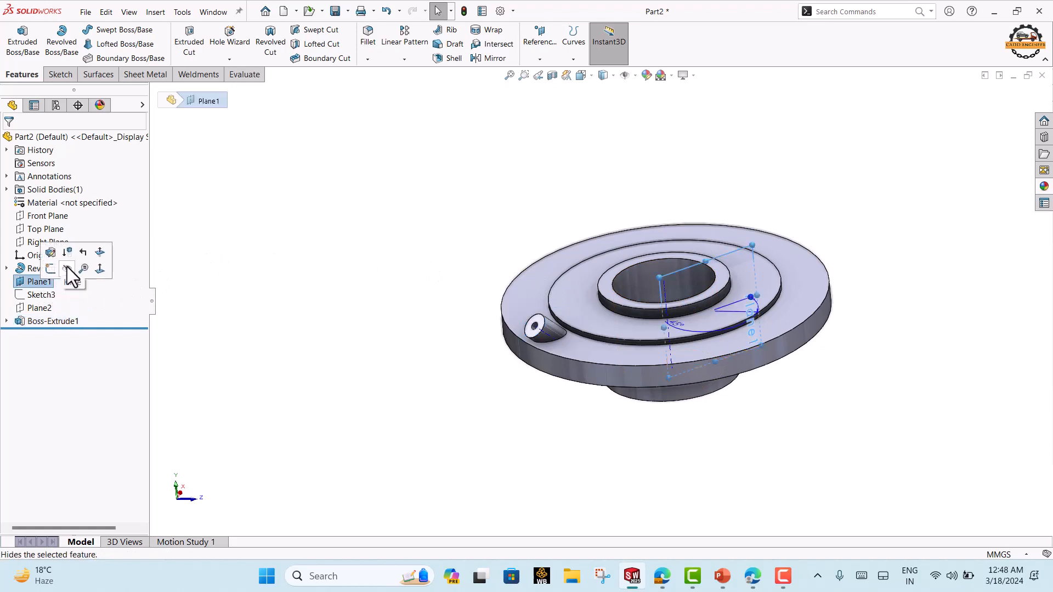
pyautogui.click(66, 266)
pyautogui.click(635, 77)
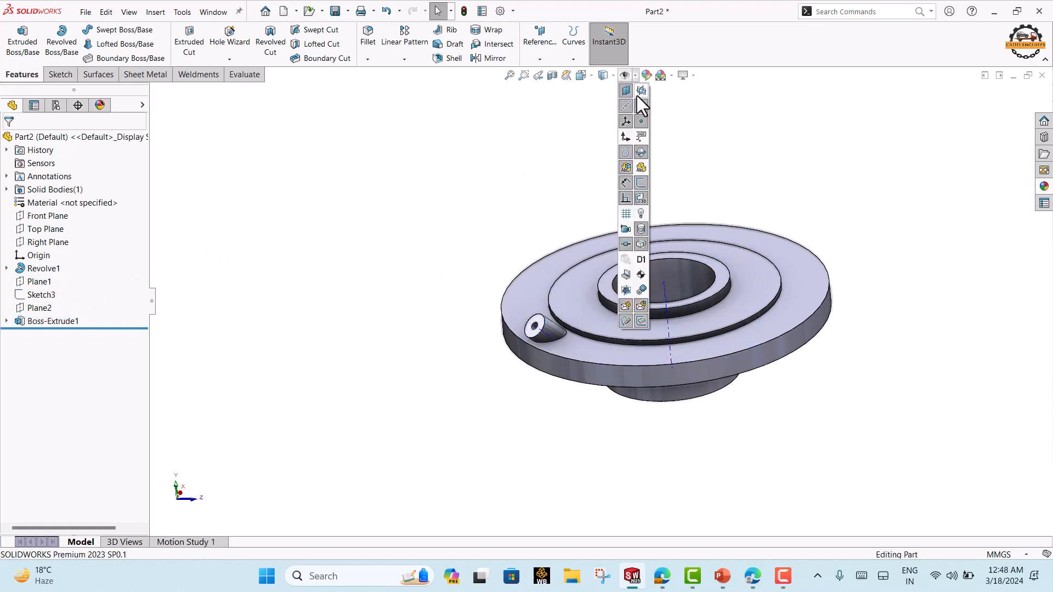
pyautogui.moveTo(574, 252); pyautogui.dragTo(716, 260, button='middle')
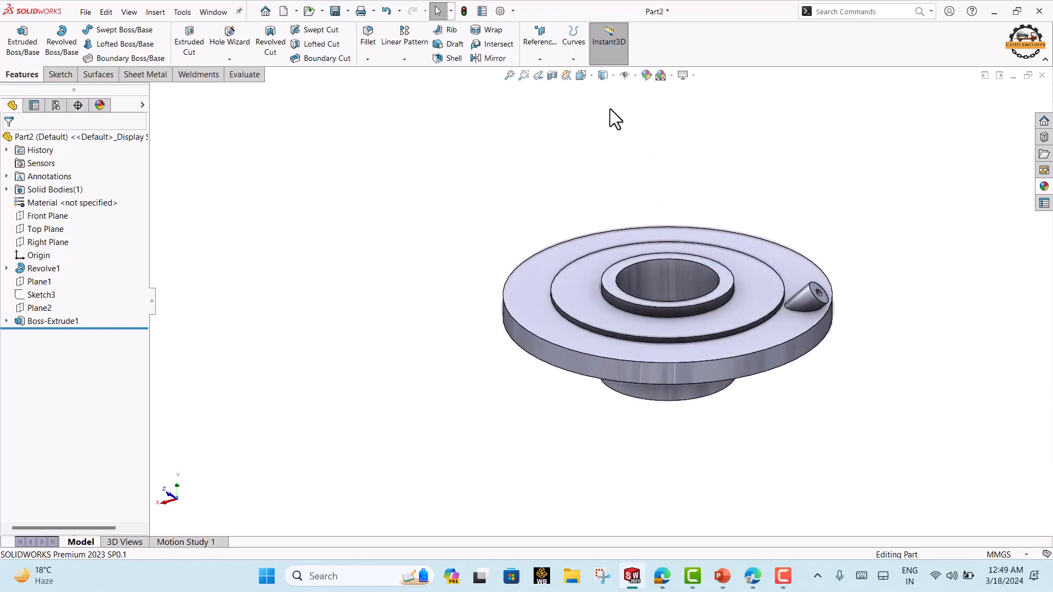
# Examine the part in a four-view layout with front, left, top and trimetric views, and return to a single view
pyautogui.click(593, 78)
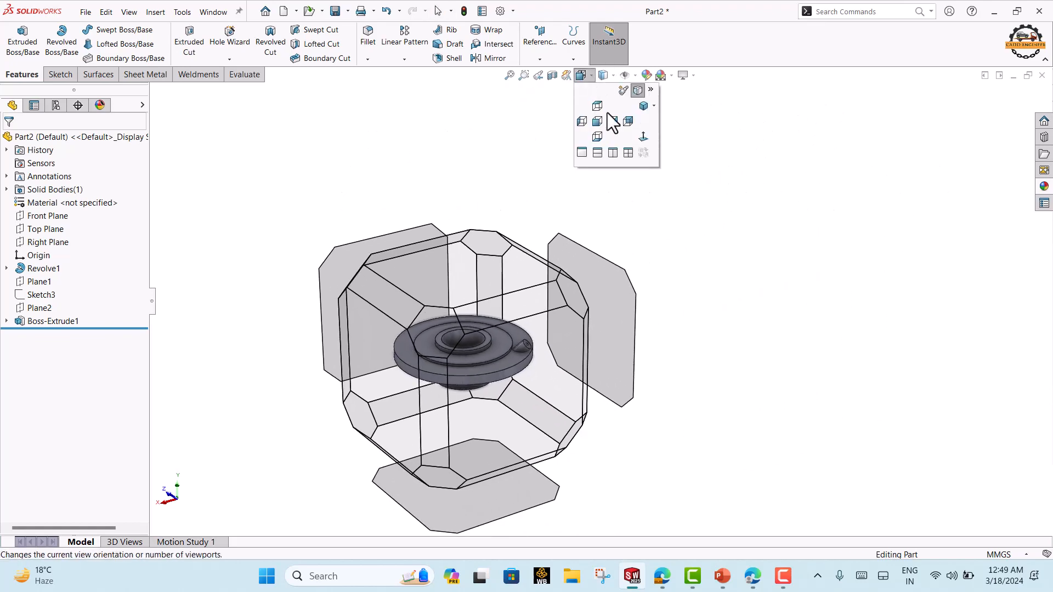
pyautogui.click(629, 153)
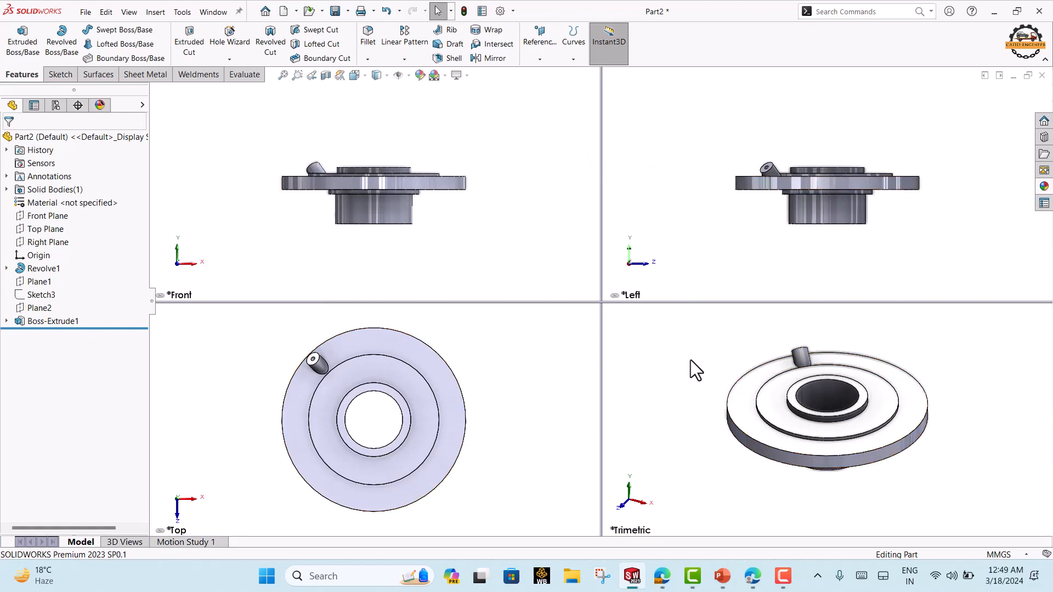
pyautogui.click(364, 80)
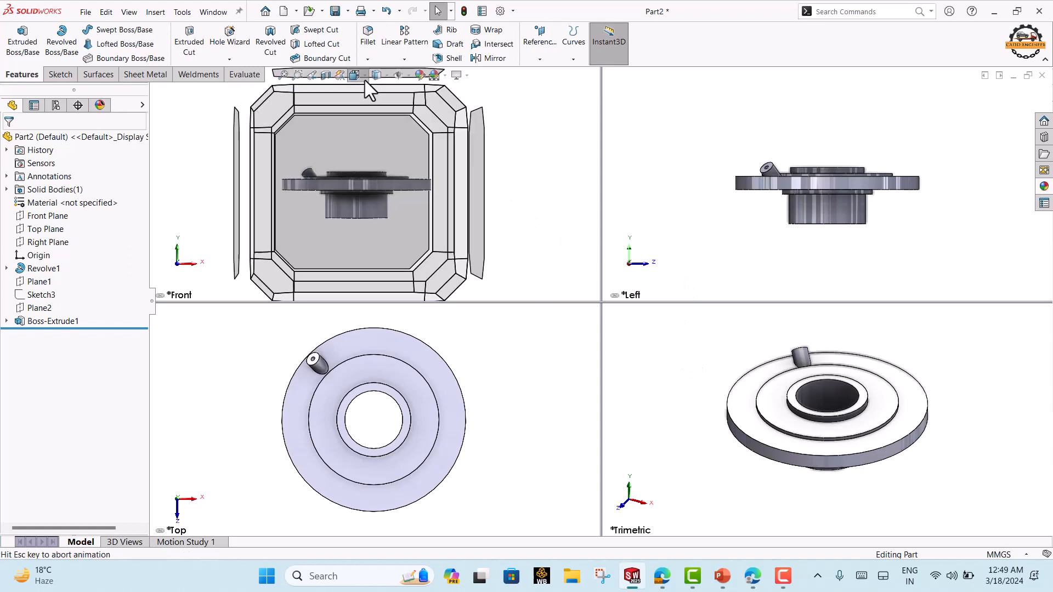
pyautogui.click(356, 153)
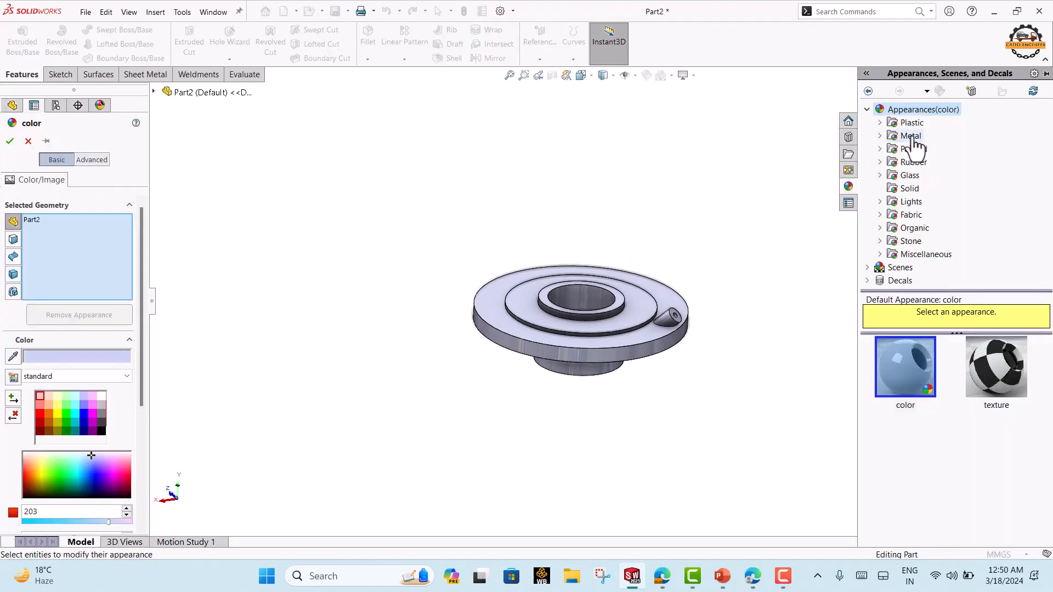
# Apply the brushed magnesium metal appearance to the whole part
pyautogui.click(880, 135)
pyautogui.scroll(-1, 920, 211)
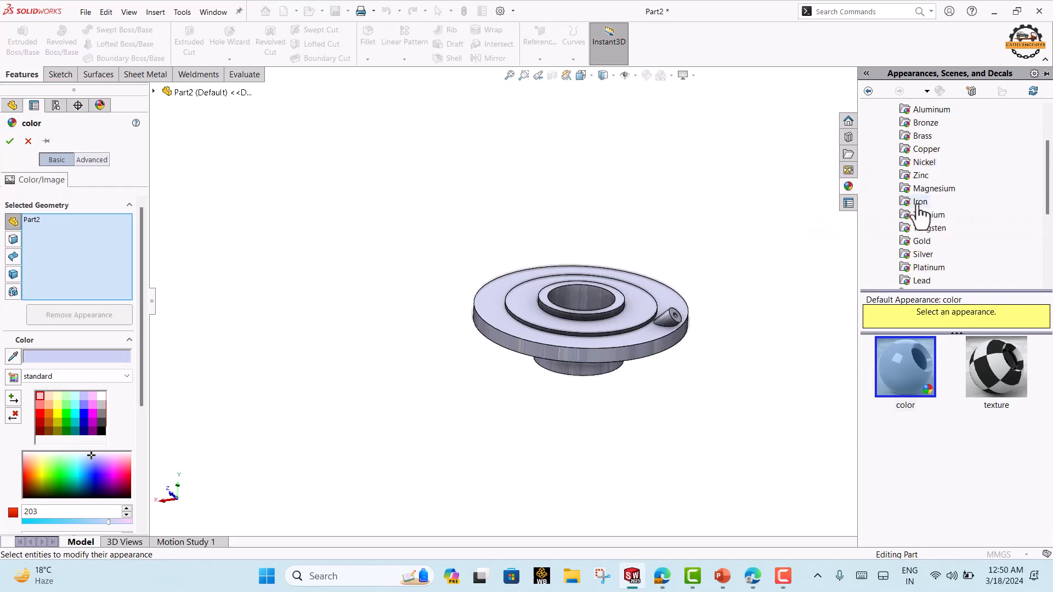
pyautogui.click(932, 189)
pyautogui.scroll(-2, 933, 282)
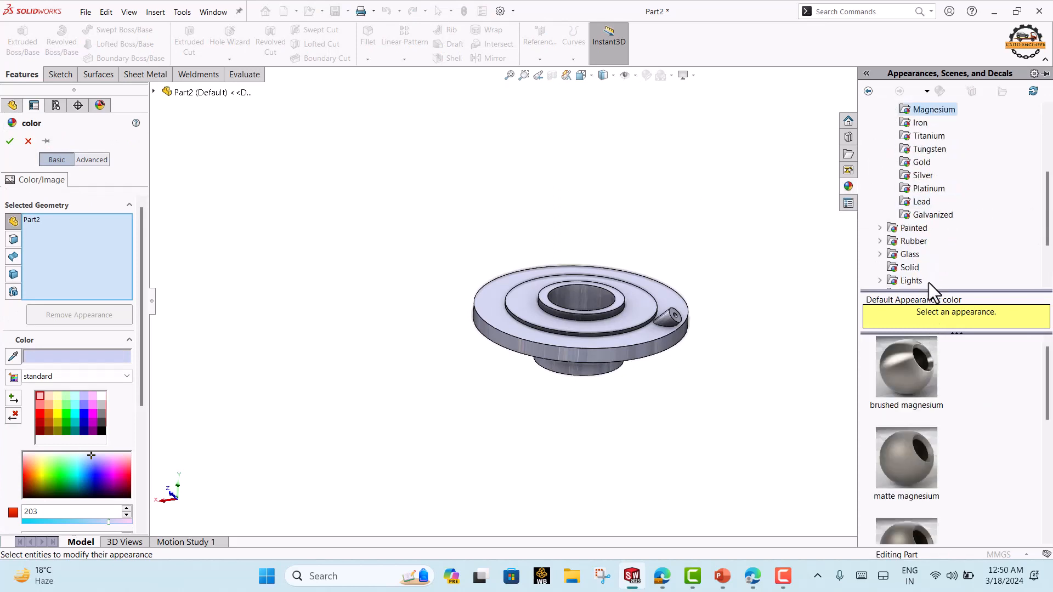
pyautogui.click(922, 374)
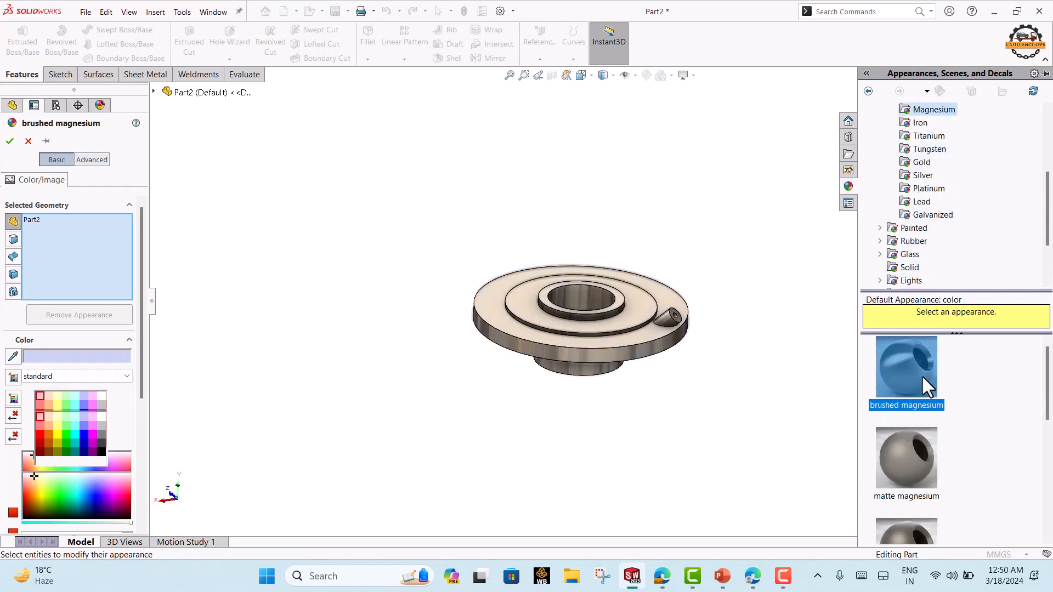
pyautogui.moveTo(762, 340)
pyautogui.mouseDown(button='middle')
pyautogui.moveTo(729, 324)
pyautogui.moveTo(747, 334)
pyautogui.mouseUp(button='middle')
pyautogui.click(11, 142)
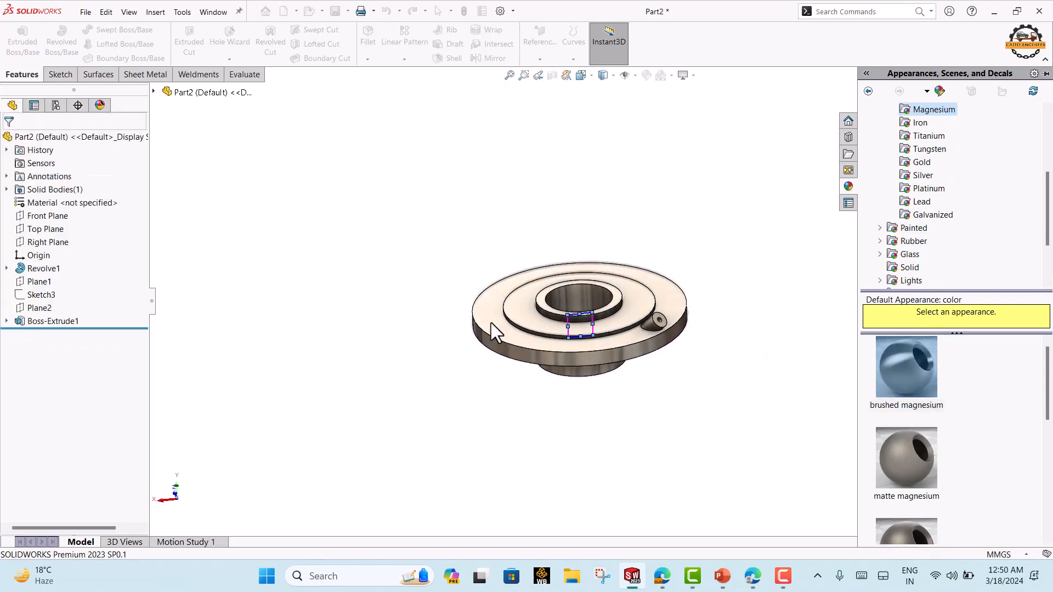
pyautogui.scroll(-4, 598, 357)
pyautogui.moveTo(613, 375); pyautogui.dragTo(590, 408, button='middle')
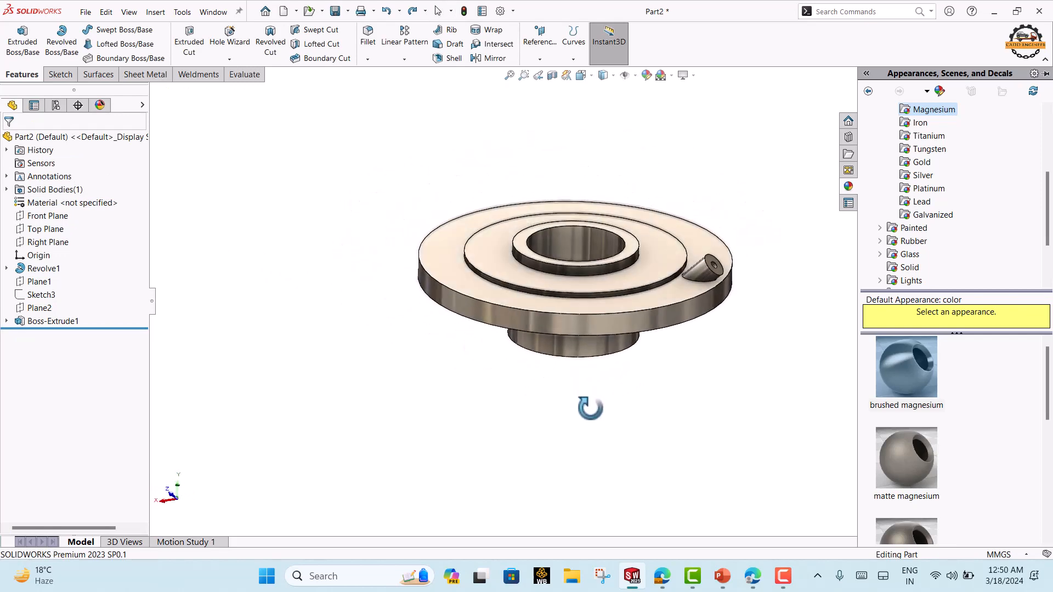